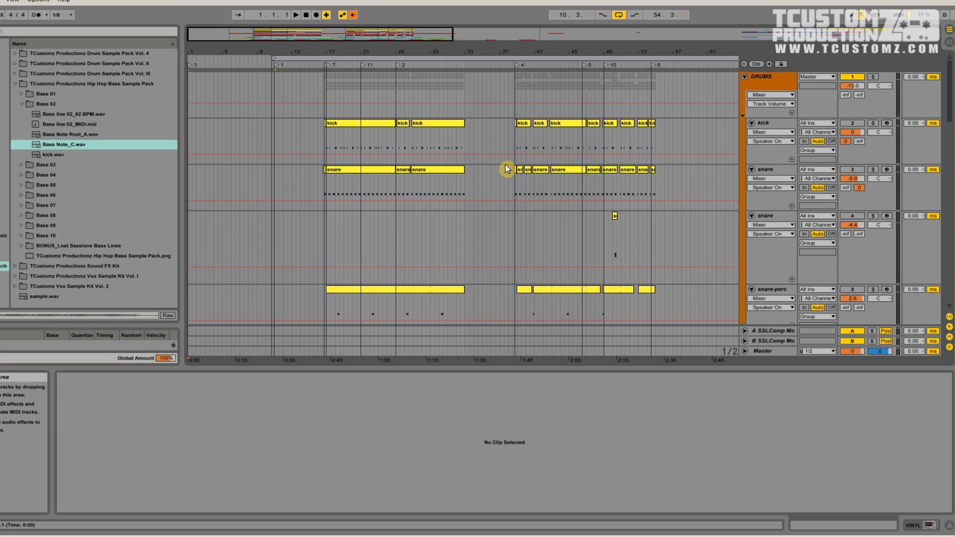
Examine the MIDI notes of the kick, snare and SAMPLE clips in the arrangement
left_click(344, 134)
left_click(351, 185)
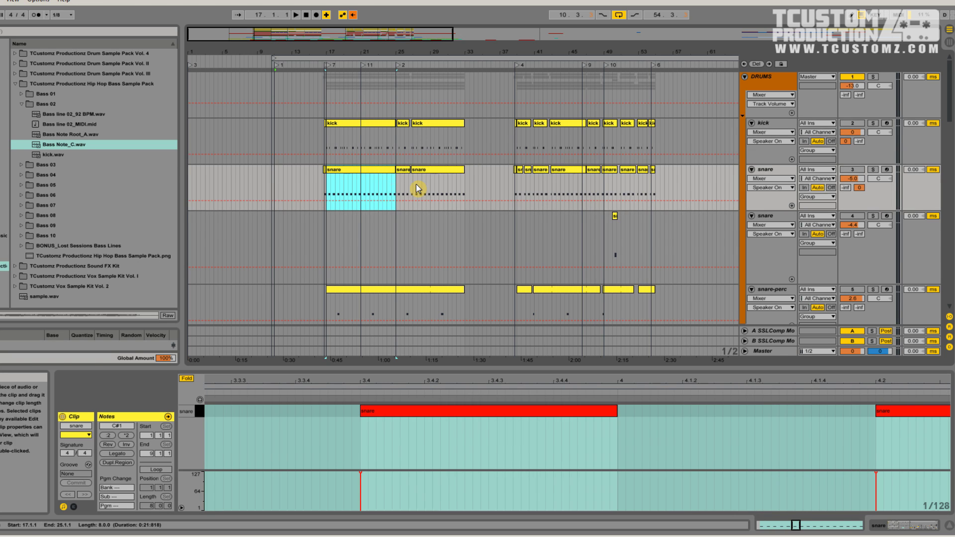
scroll(417, 188, "down", 10)
left_click(418, 146)
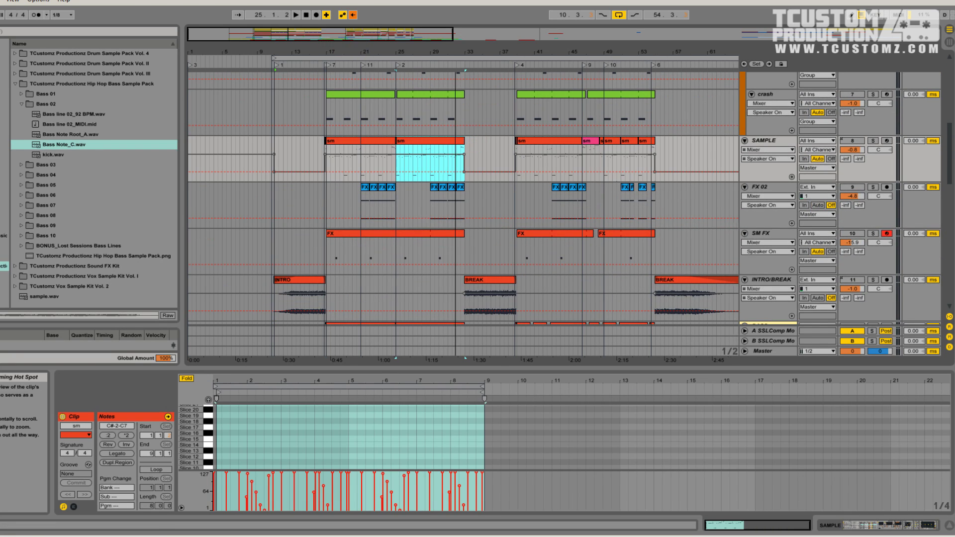
left_click_drag(455, 52, 455, 95)
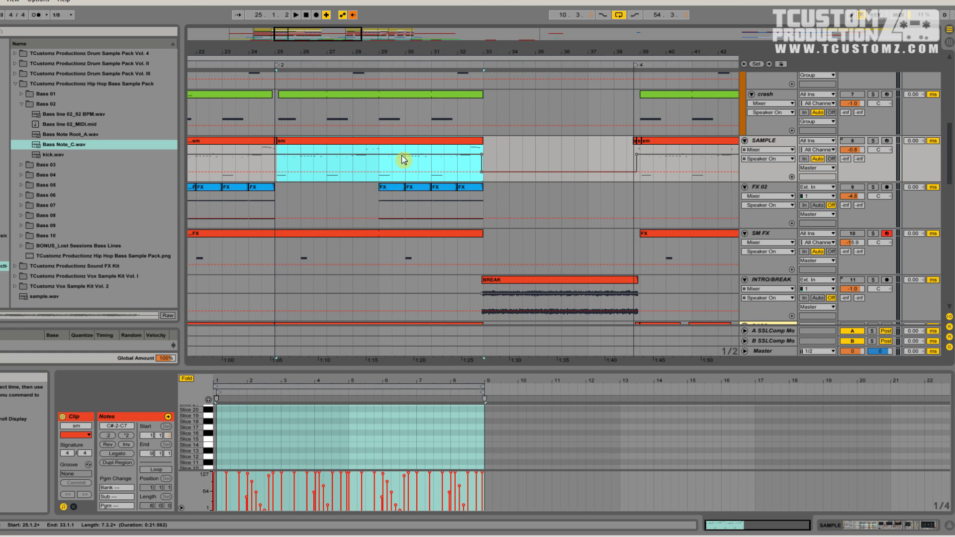
left_click_drag(319, 39, 324, 35)
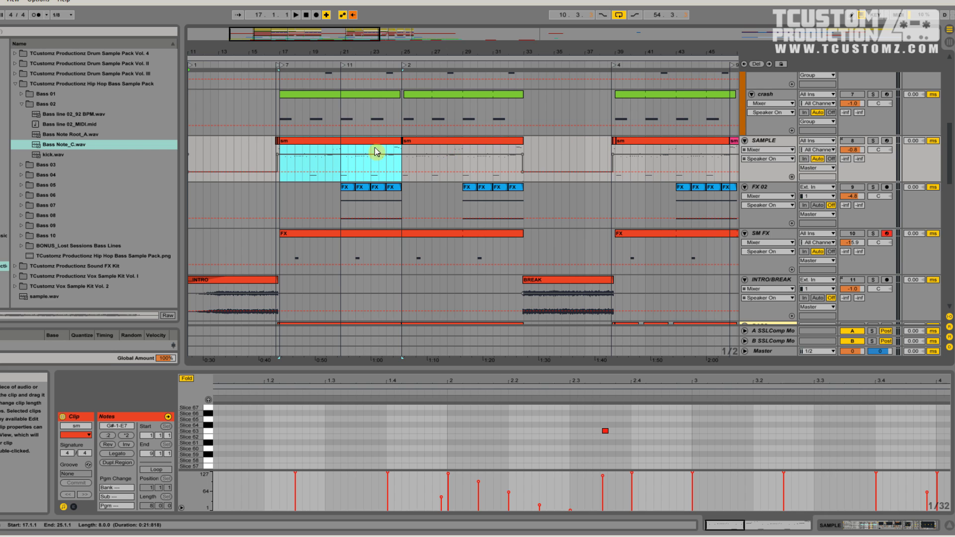
Examine the waveform of the BREAK audio clip on the INTRO/BREAK track
left_click(596, 302)
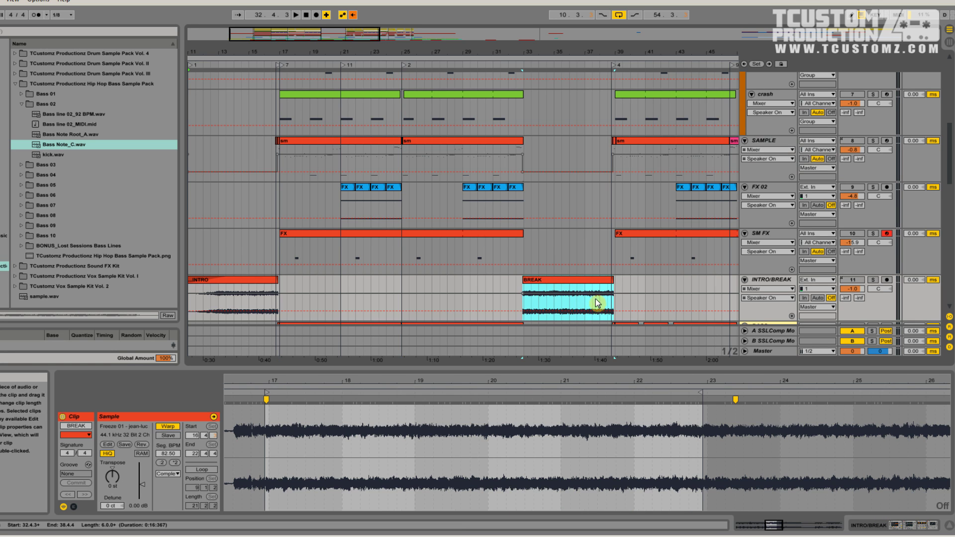
left_click_drag(351, 36, 400, 29)
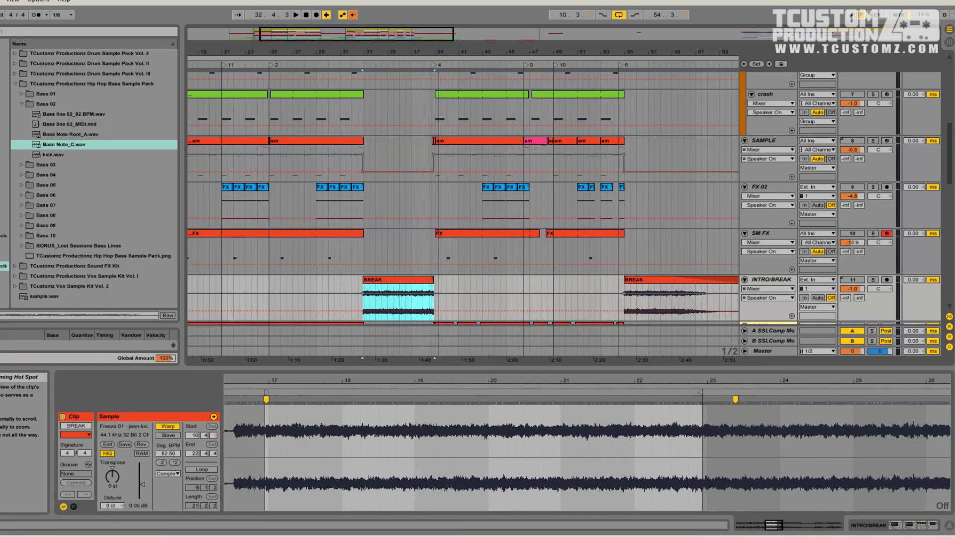
double_click(393, 283)
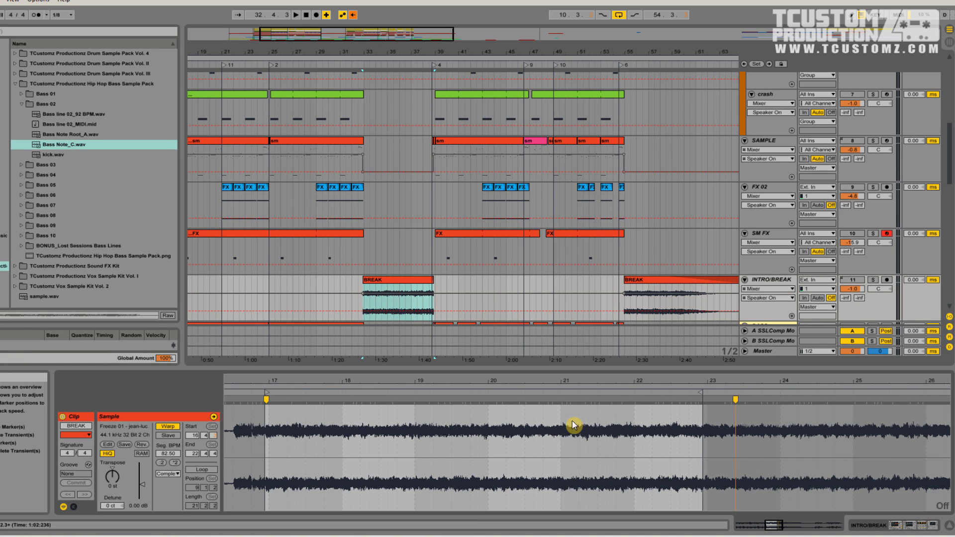
left_click(368, 280)
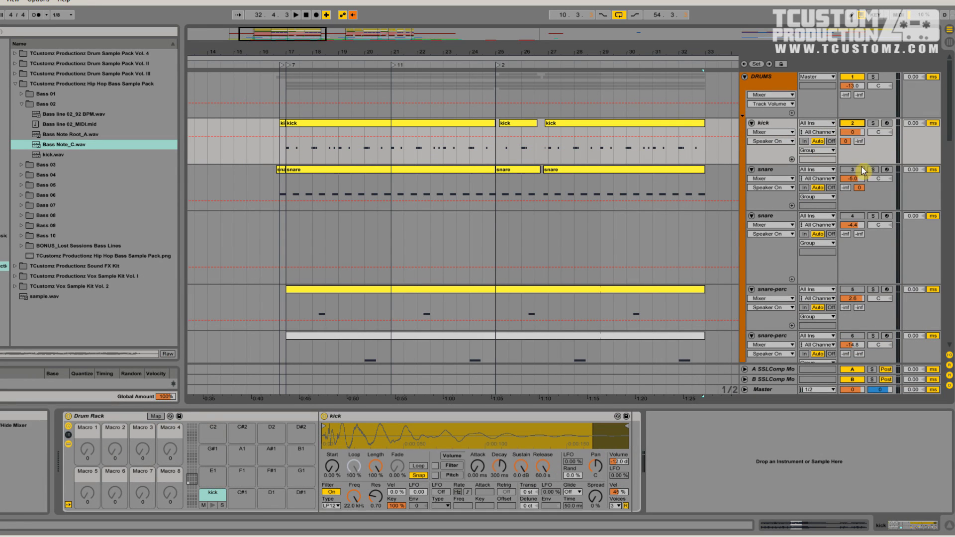
Activate the first snare track and inspect the kick and snare drum rack devices
left_click(862, 179)
left_click(856, 170)
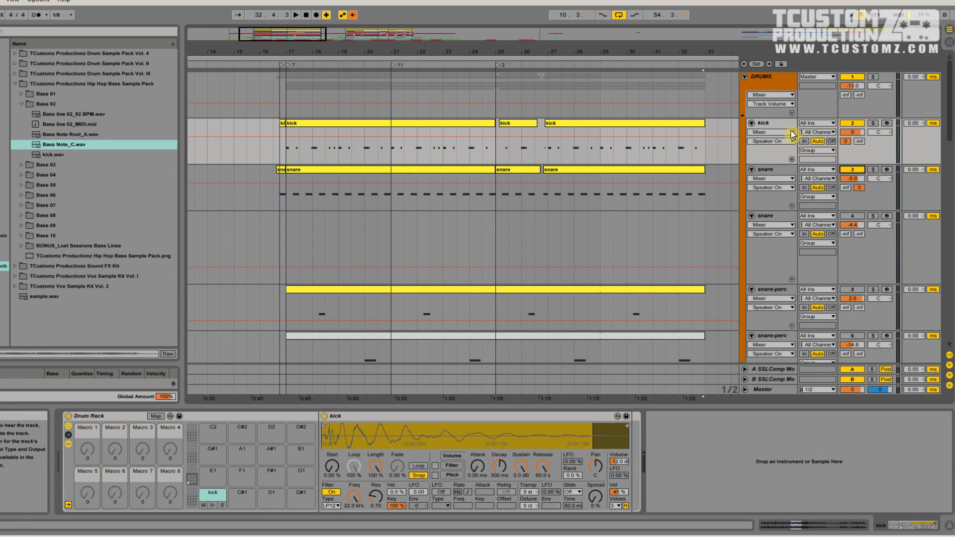
left_click(777, 123)
left_click(768, 170)
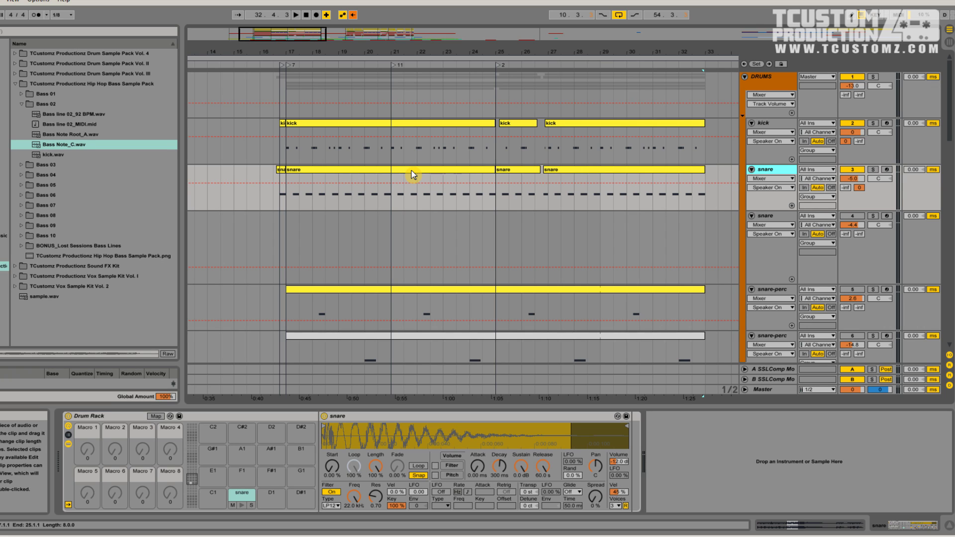
Compare the note patterns of the kick and snare clips that start at bar 17
double_click(369, 127)
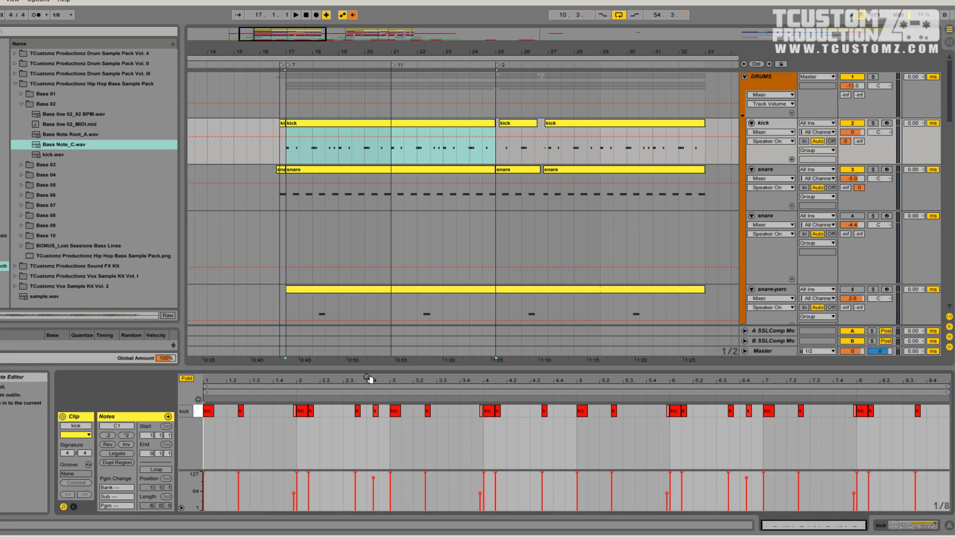
left_click_drag(369, 379, 403, 387)
left_click(417, 170)
left_click_drag(462, 380, 463, 318)
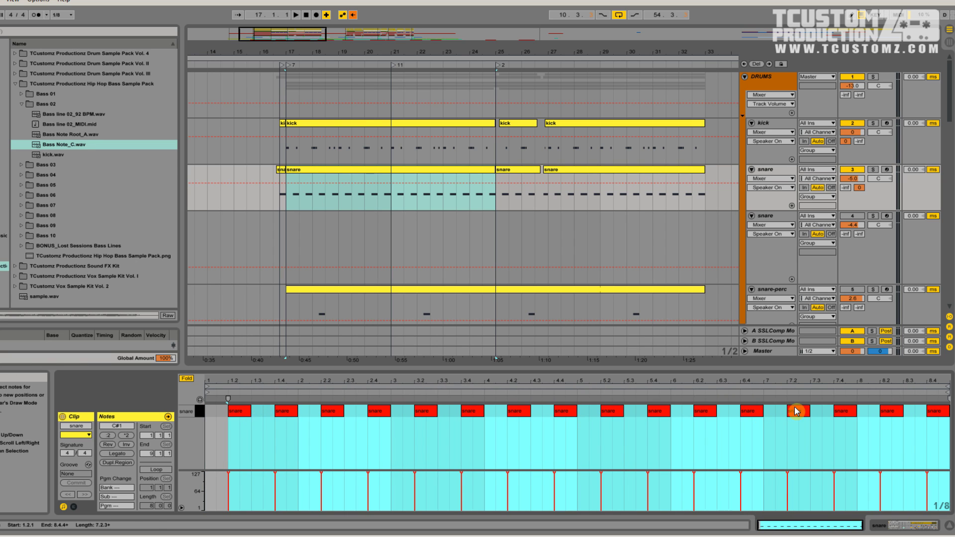
left_click(388, 172)
left_click(373, 130)
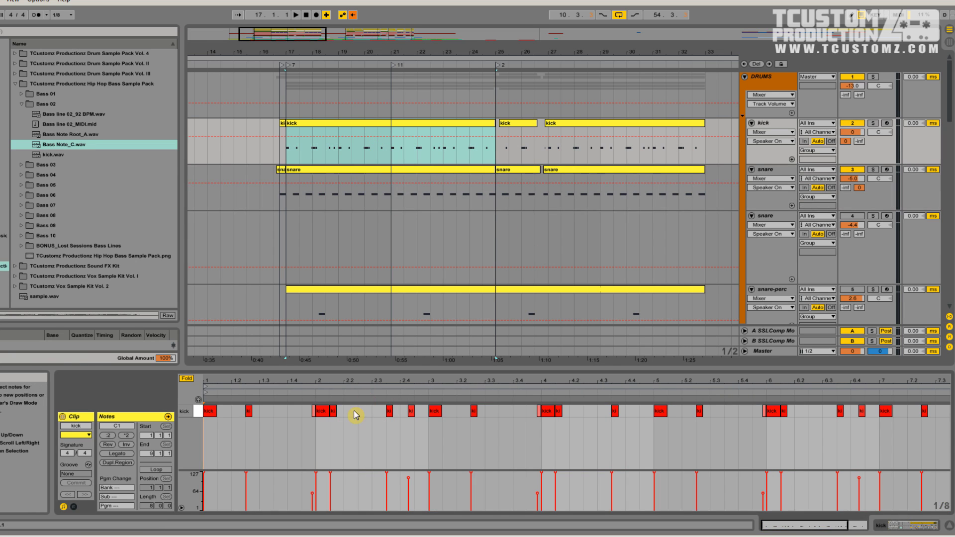
Inspect the soft kick note just before bar 2 of the kick clip up close and play that passage
left_click_drag(309, 384, 309, 403)
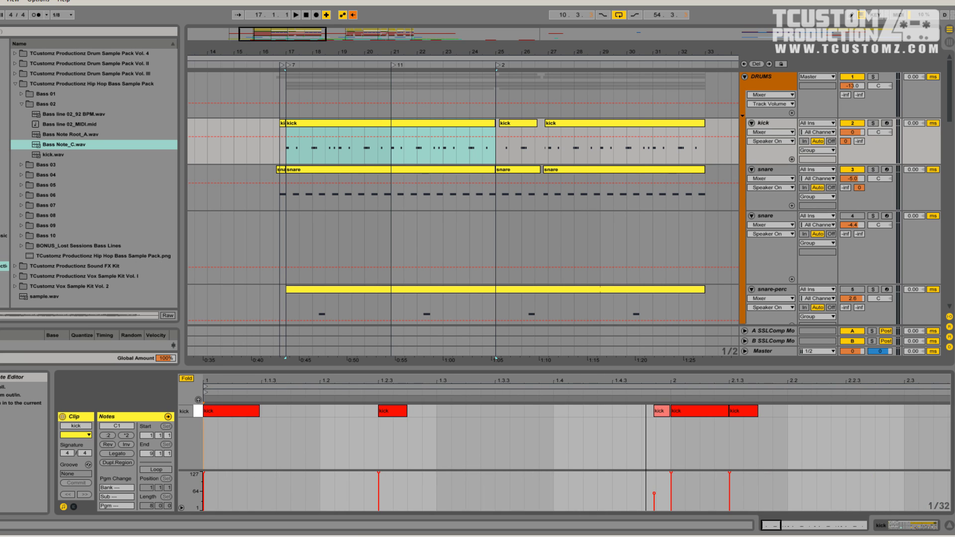
left_click_drag(669, 379, 670, 398)
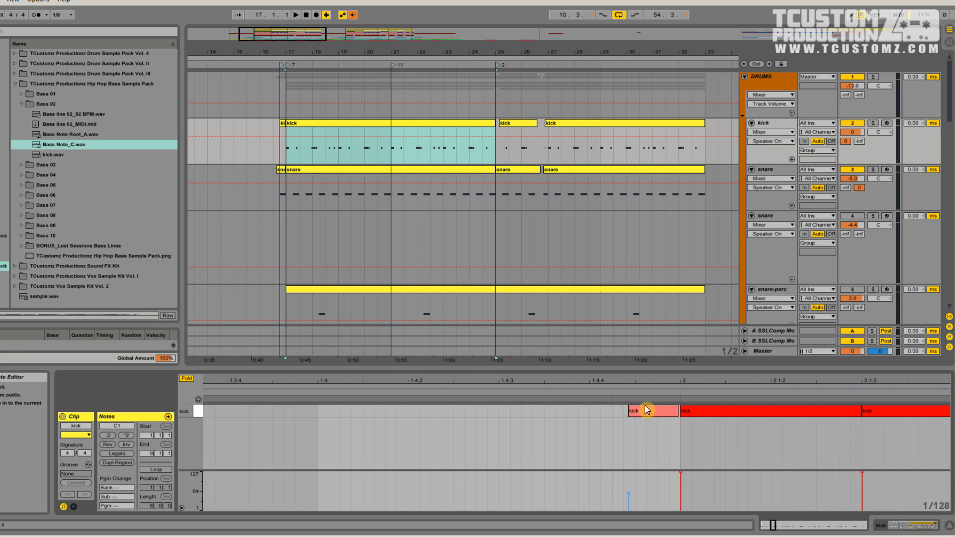
key("space")
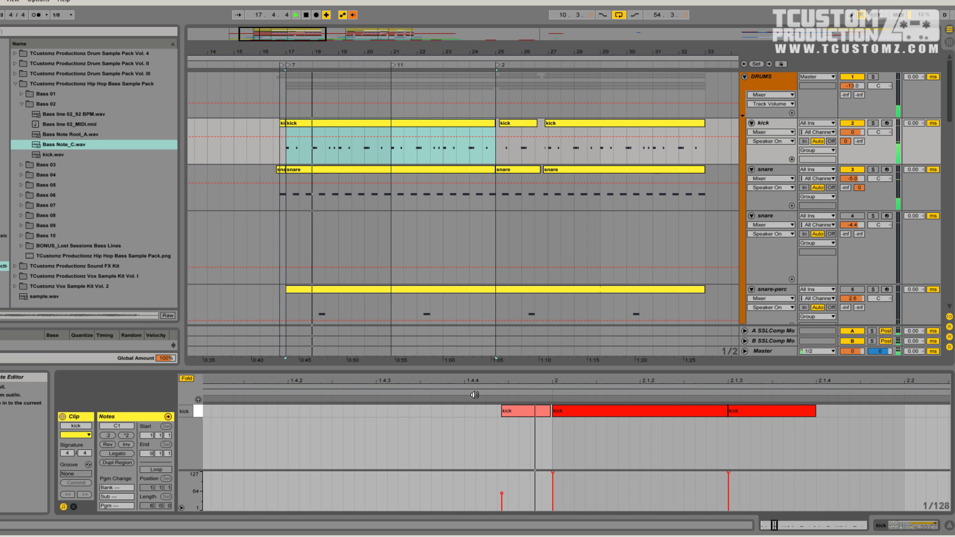
key("space")
left_click(502, 412)
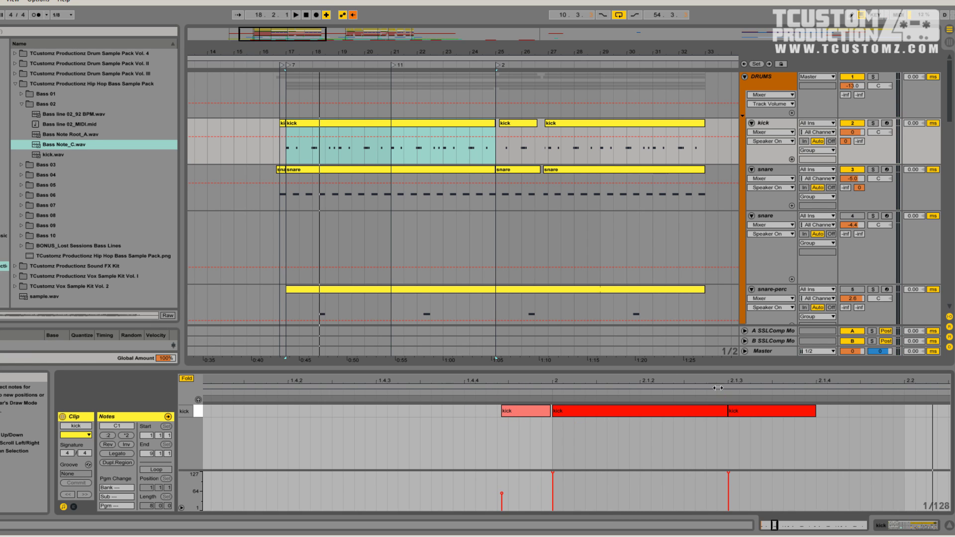
Inspect the kick note just after 2.4 in the kick clip and audition it
left_click_drag(611, 382, 444, 359)
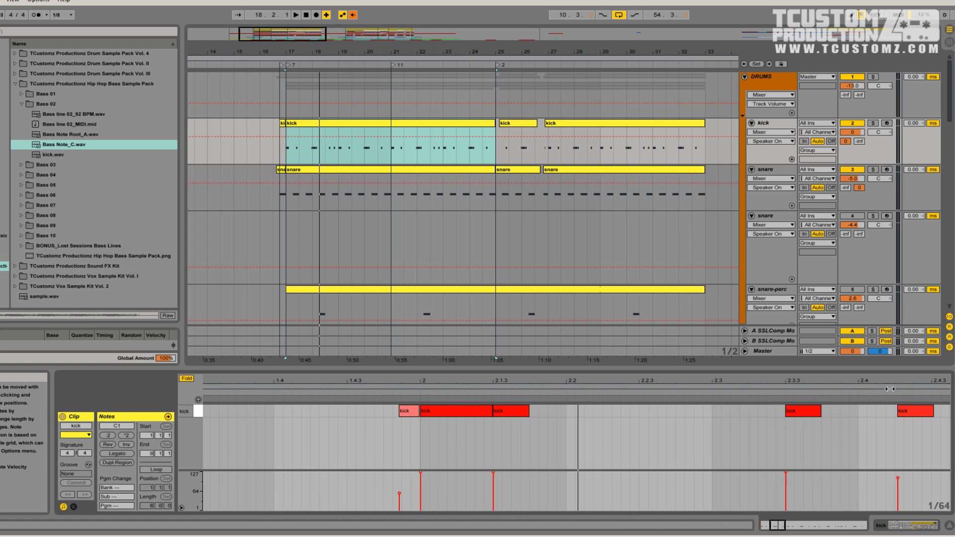
left_click_drag(890, 389, 454, 411)
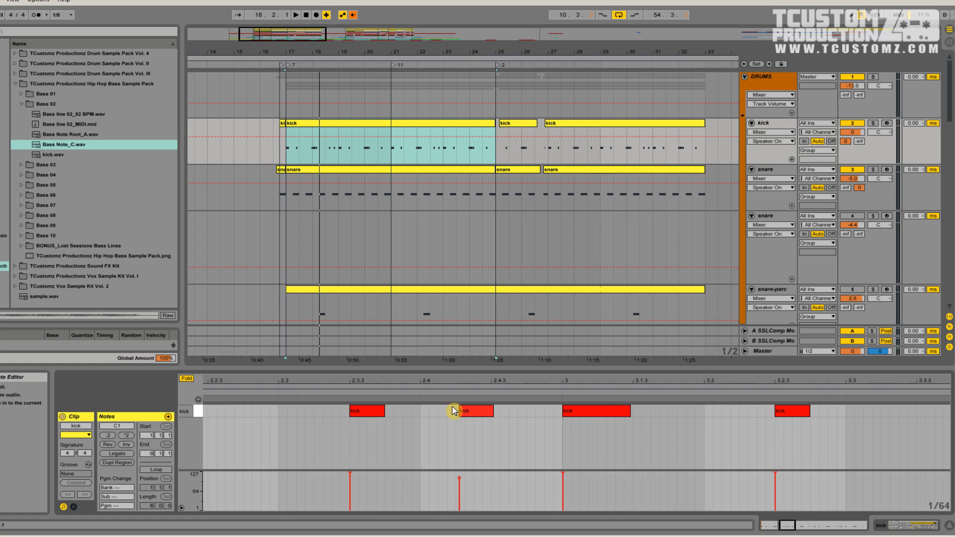
left_click(457, 414)
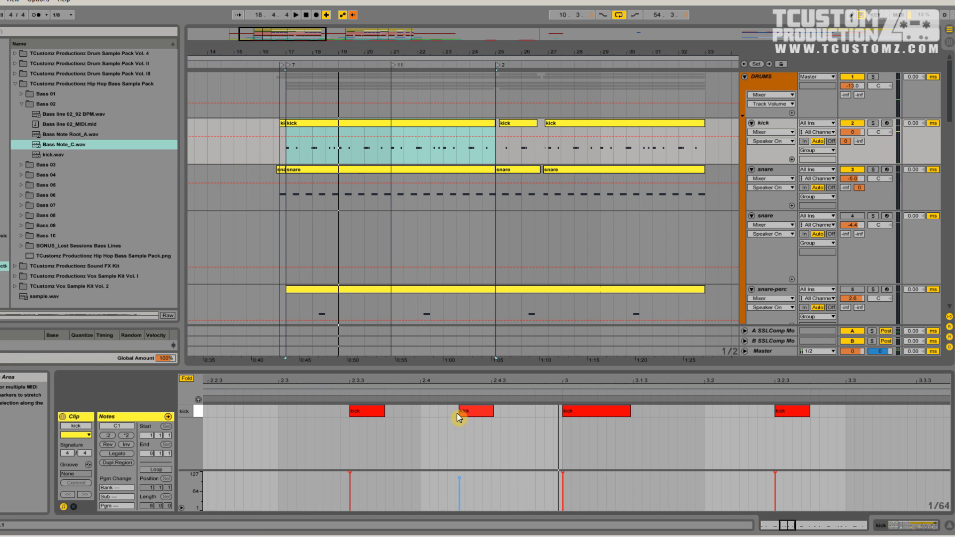
Play the drum pattern from the kick clip and turn on the metronome
left_click(313, 123)
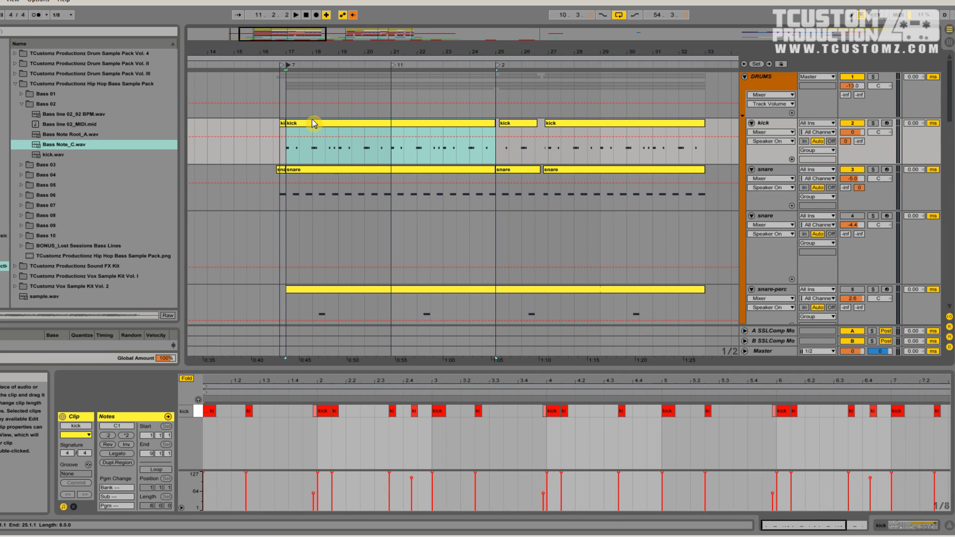
key("space")
left_click(38, 15)
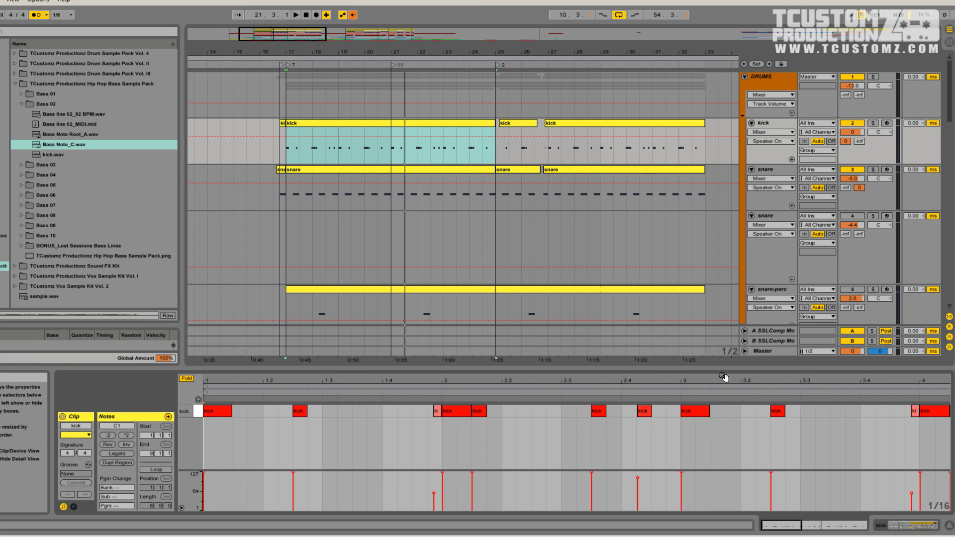
Activate the SAMPLE track and show its device chain
left_click_drag(722, 378, 507, 370)
scroll(311, 157, "down", 3)
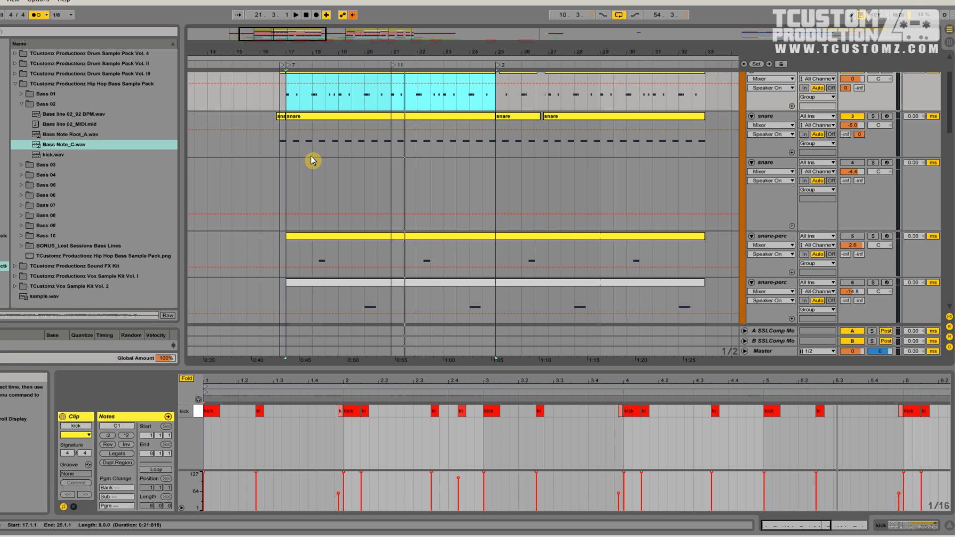
scroll(419, 230, "down", 8)
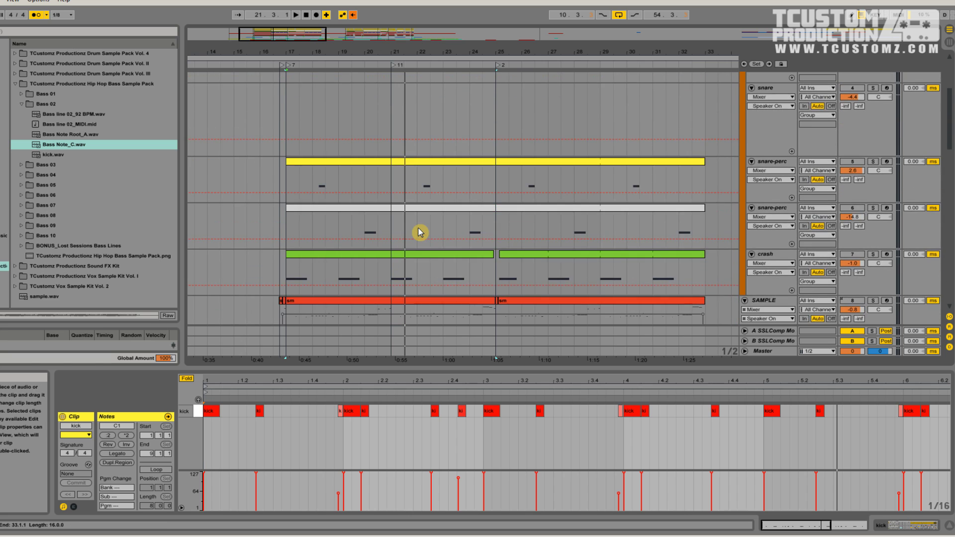
scroll(854, 268, "up", 3)
double_click(776, 174)
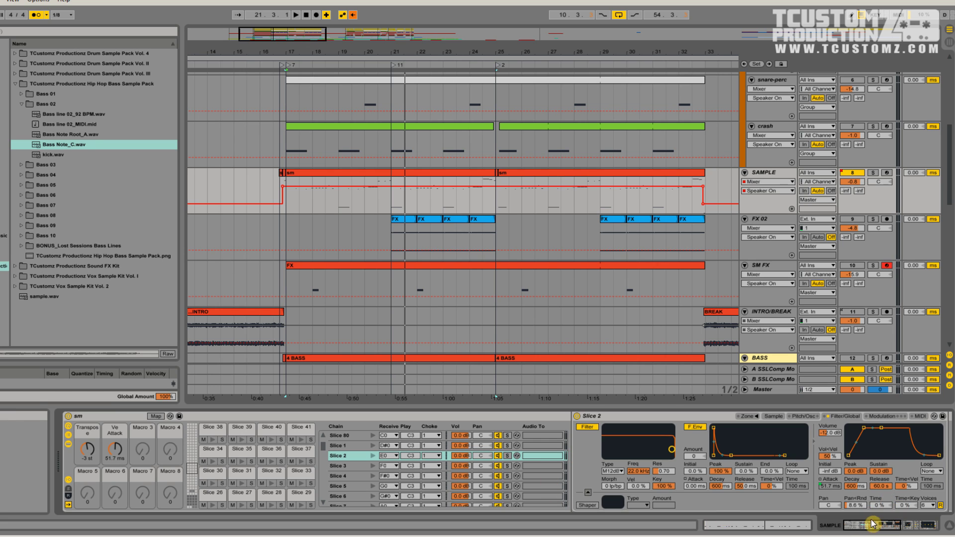
Turn off the Auto Filter, Simple Delay and EQ Eight effects on the SAMPLE track
left_click_drag(871, 529, 897, 531)
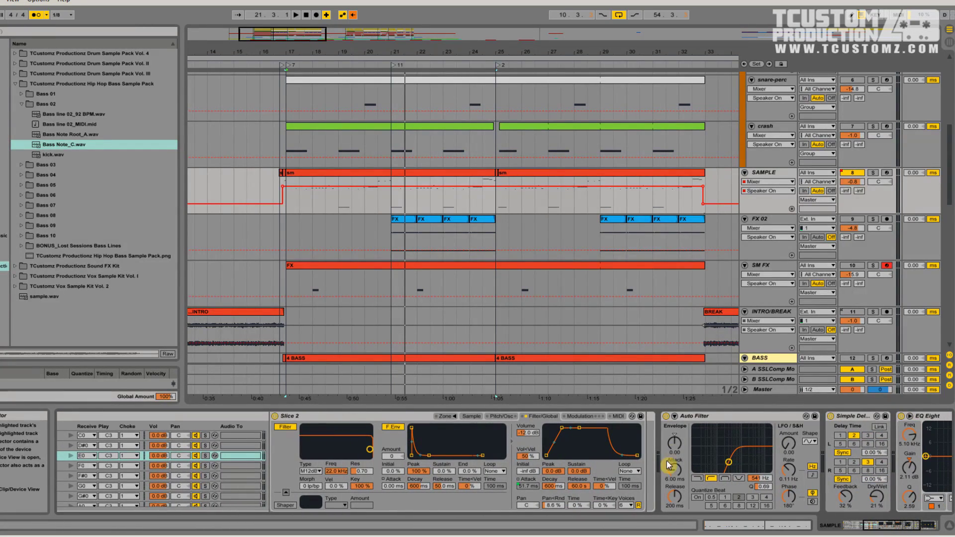
left_click(666, 415)
left_click(830, 416)
left_click(901, 416)
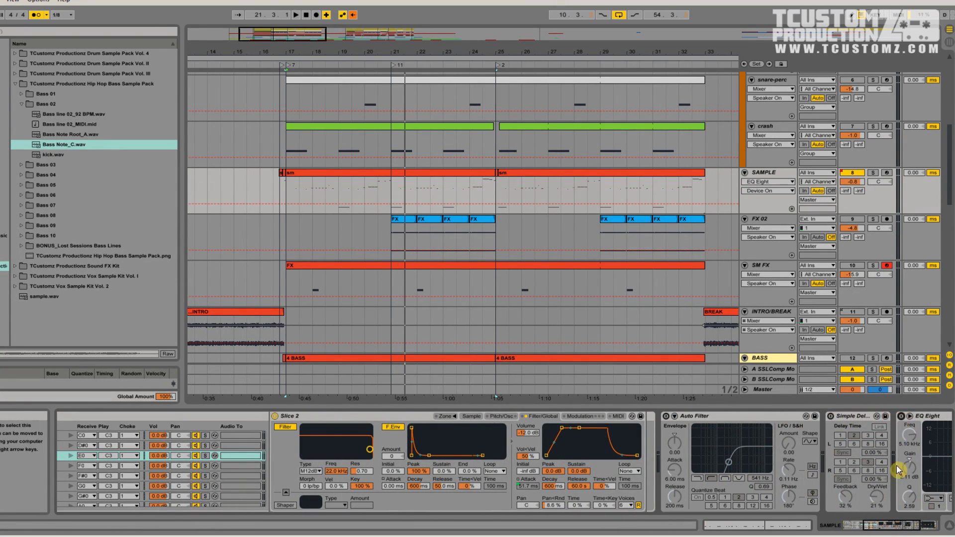
Audition Slice 2 with the SAMPLE track armed, examine its sample waveform up close, and stop playback
left_click_drag(856, 523, 836, 524)
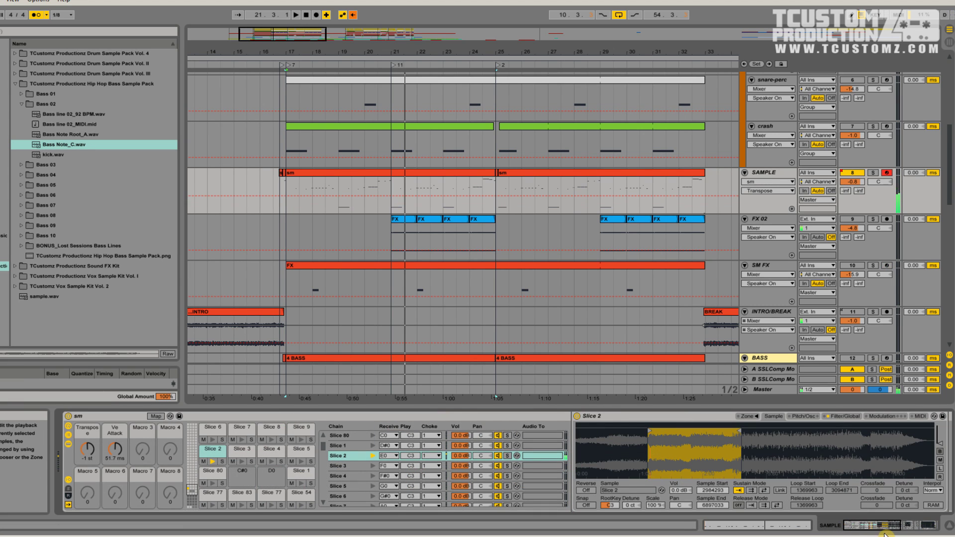
mouse_move(878, 530)
left_mouse_down()
mouse_move(898, 532)
mouse_move(879, 533)
left_mouse_up()
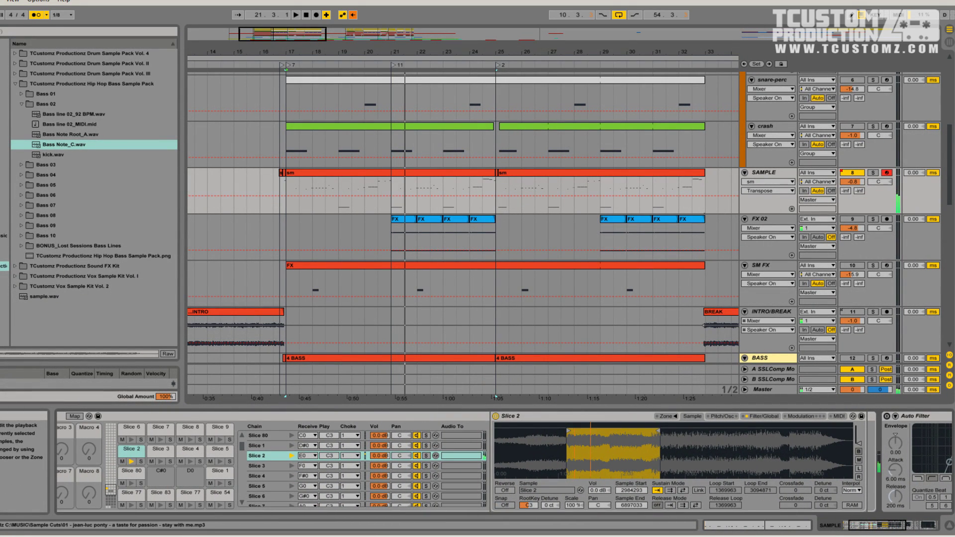
left_click_drag(586, 447, 585, 477)
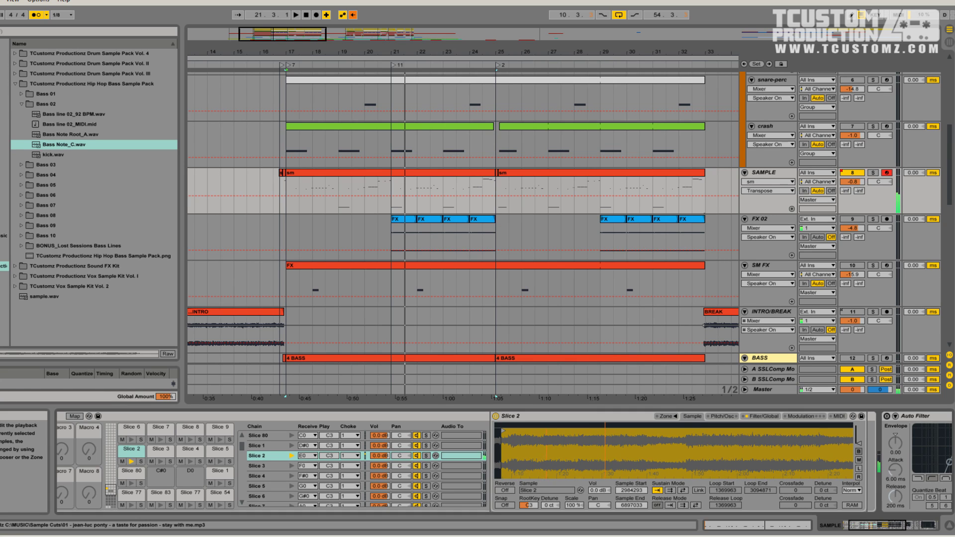
left_click_drag(576, 442, 614, 438)
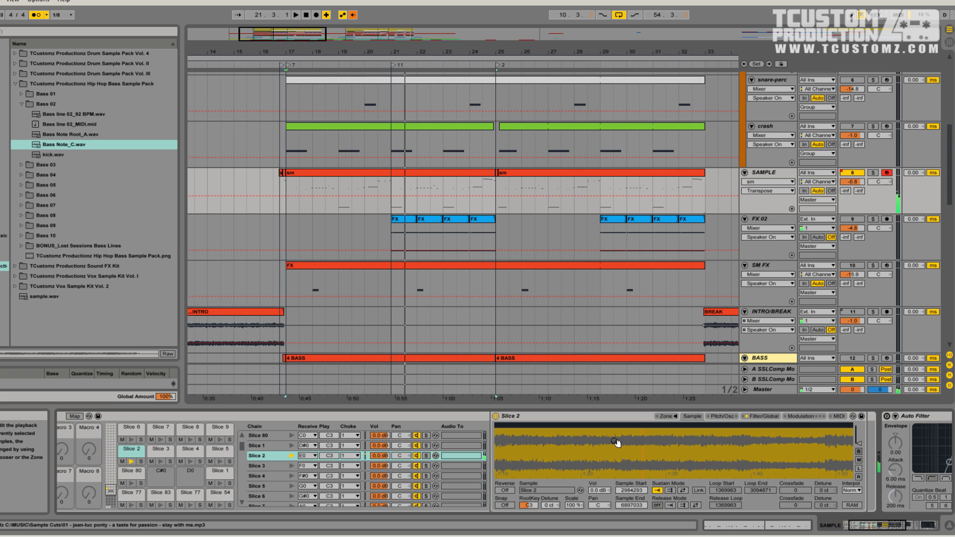
left_click(306, 15)
Look through the slice pads of the sm drum rack and the effects following it in the chain
scroll(208, 498, "up", 3)
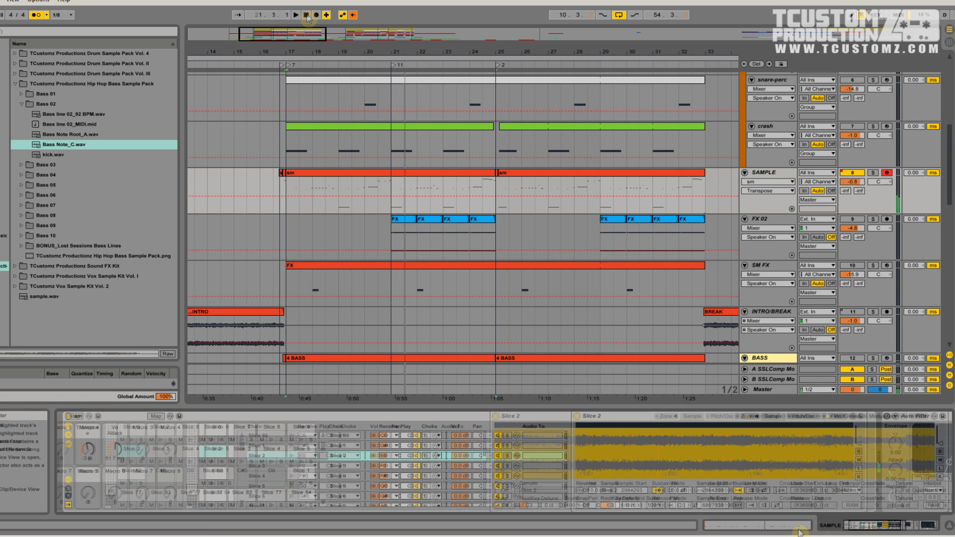
scroll(192, 474, "up", 5)
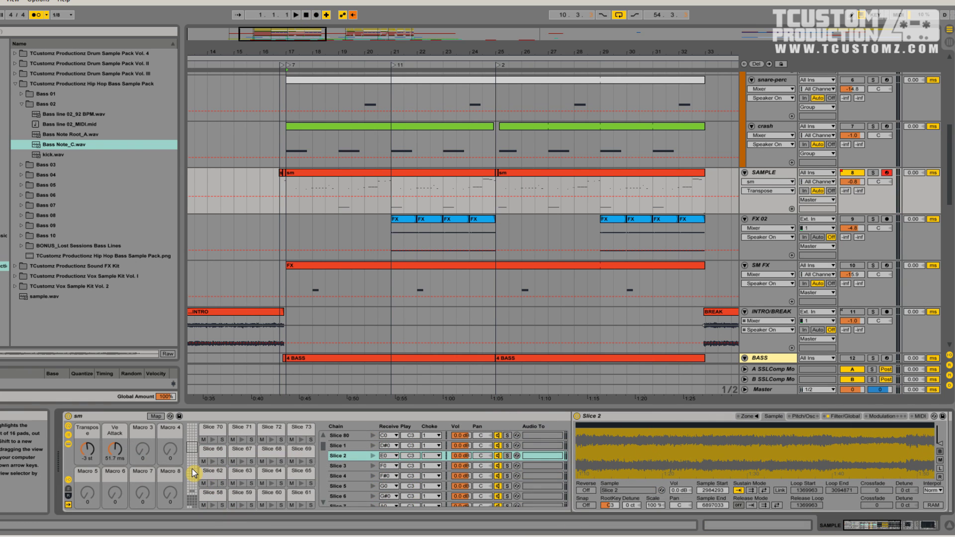
scroll(190, 480, "up", 3)
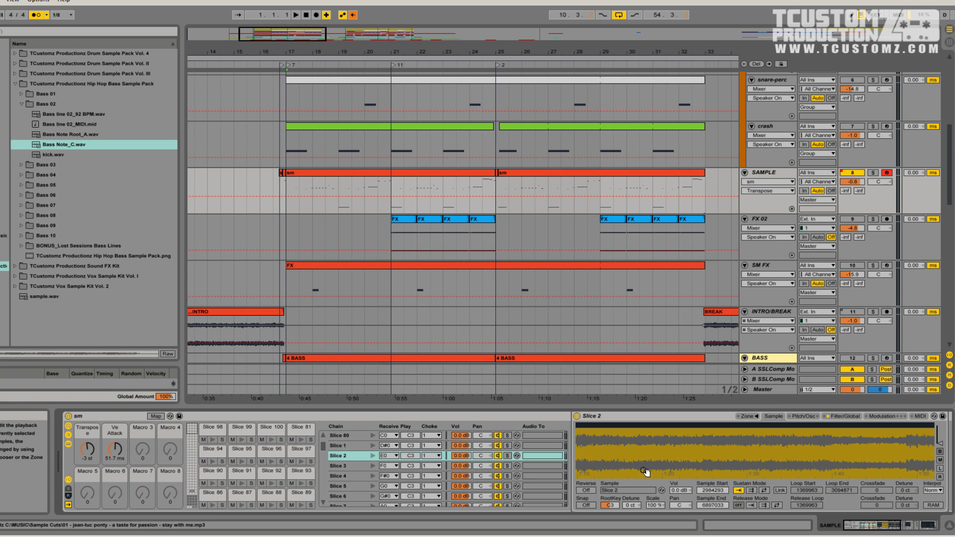
left_click_drag(878, 525, 904, 528)
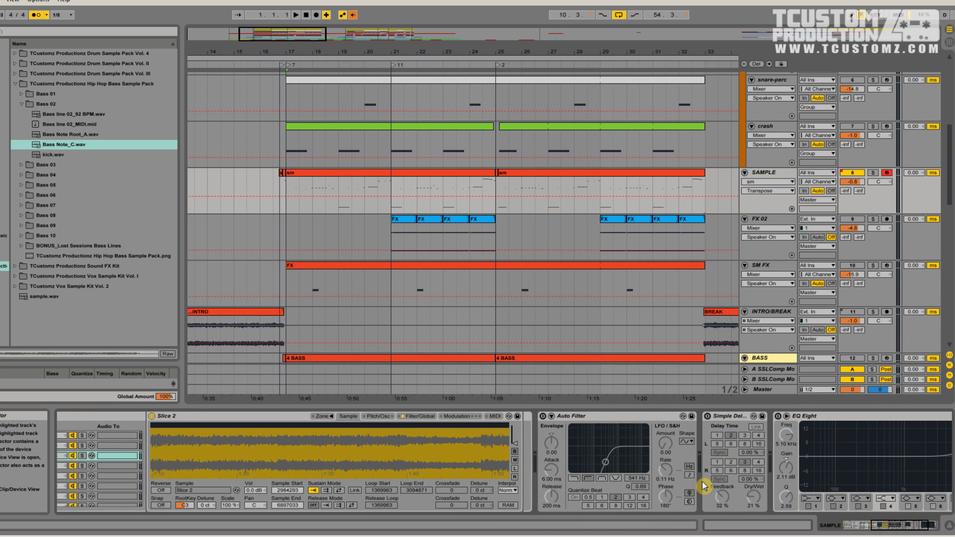
Turn the Auto Filter, Simple Delay and EQ Eight effects on the SAMPLE track back on
left_click(543, 418)
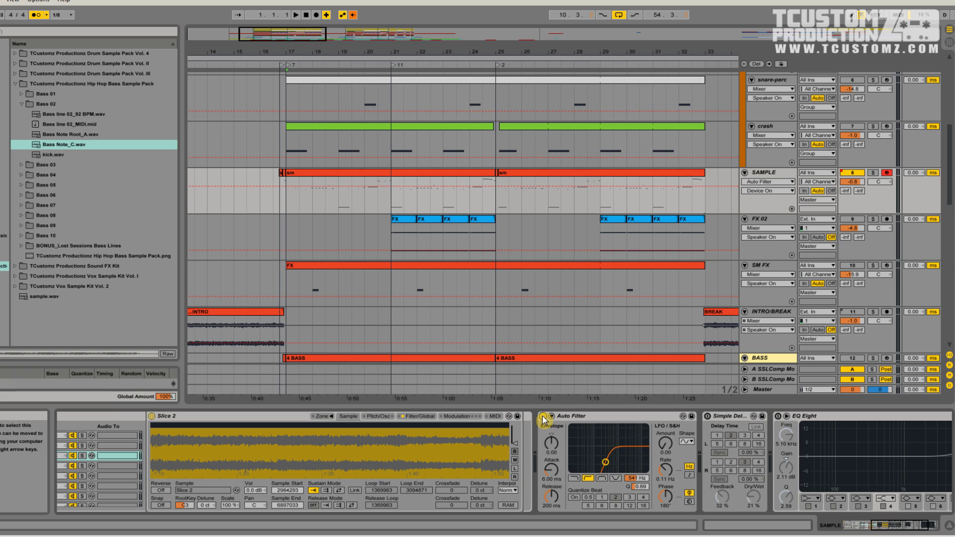
left_click(707, 415)
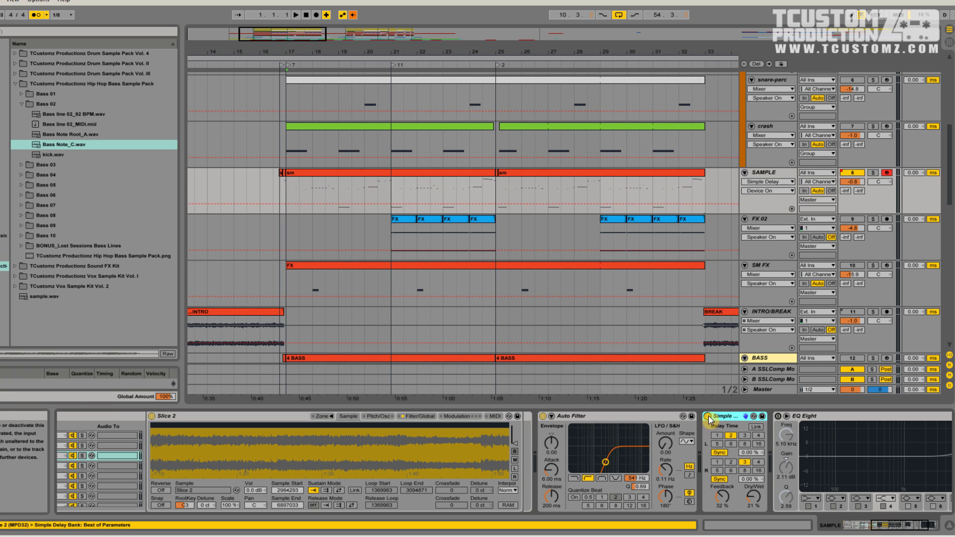
left_click(778, 415)
left_click(890, 526)
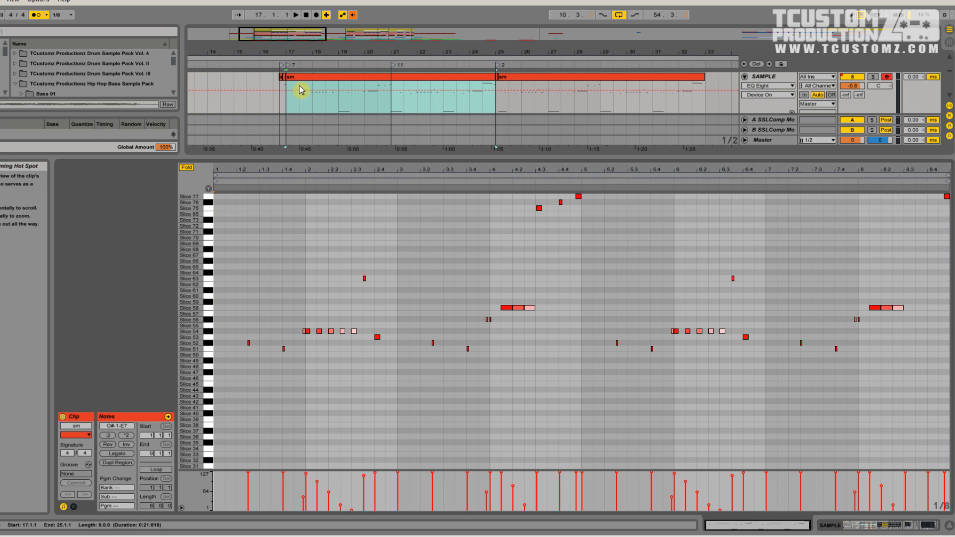
Look closely at the short sm clips just before bar 17 on the SAMPLE track and open the one at 16.4.3
left_click_drag(253, 34, 254, 184)
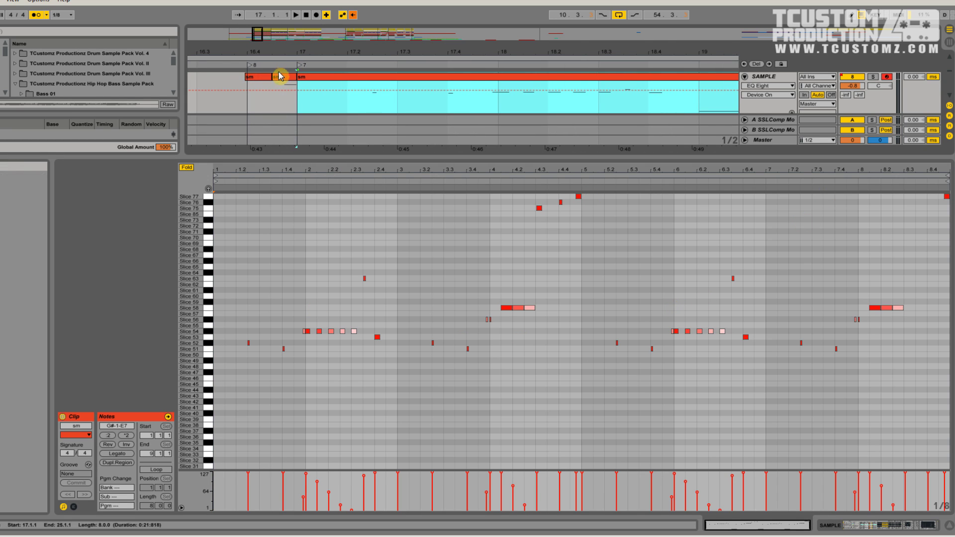
left_click(285, 77)
left_click(309, 83)
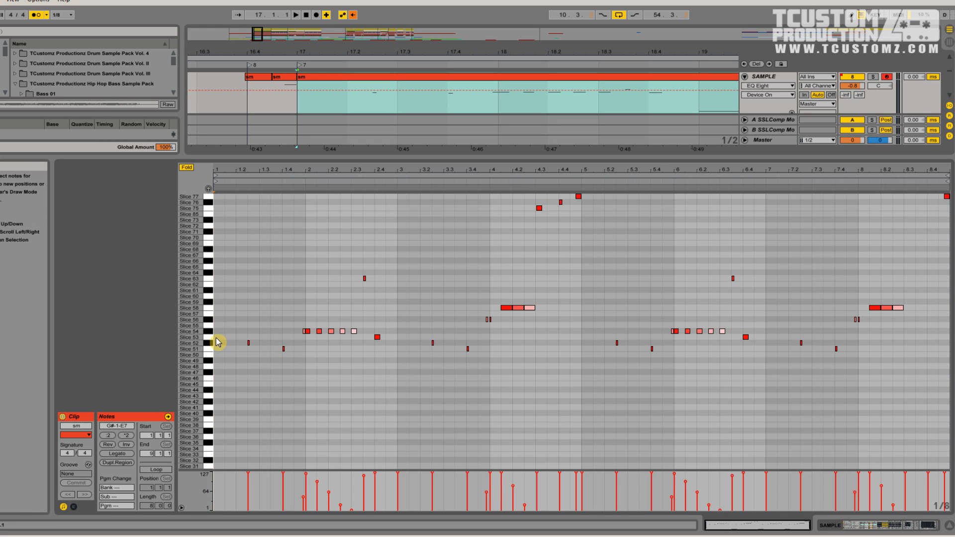
left_click(310, 76)
key("plus")
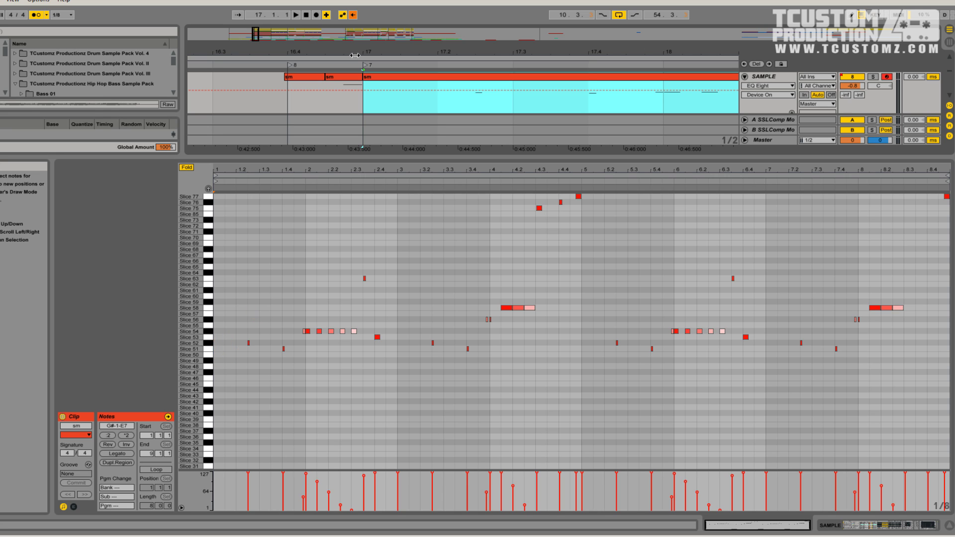
left_click_drag(258, 35, 258, 43)
left_click(481, 83)
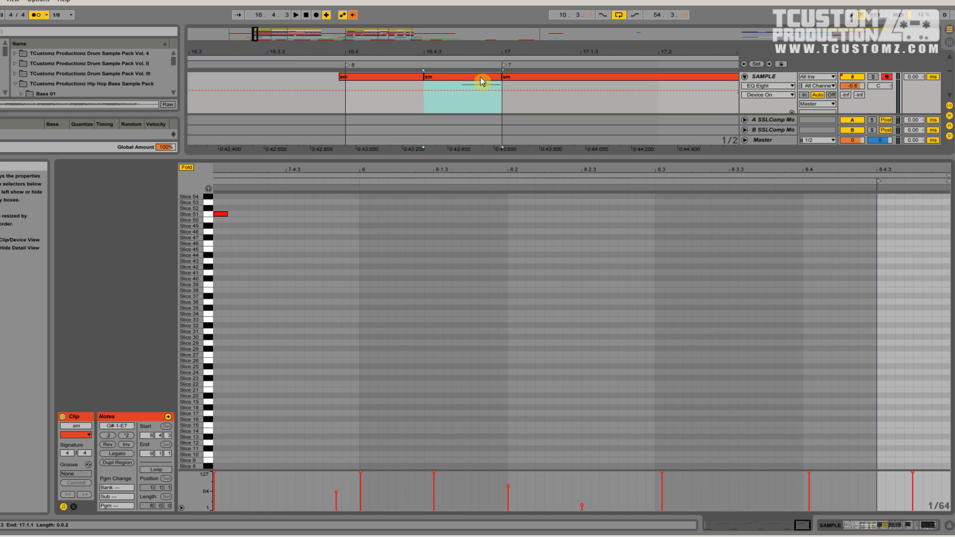
Open the long sm clip starting at bar 17 and examine its closing slice notes up close
left_click_drag(255, 34, 263, 28)
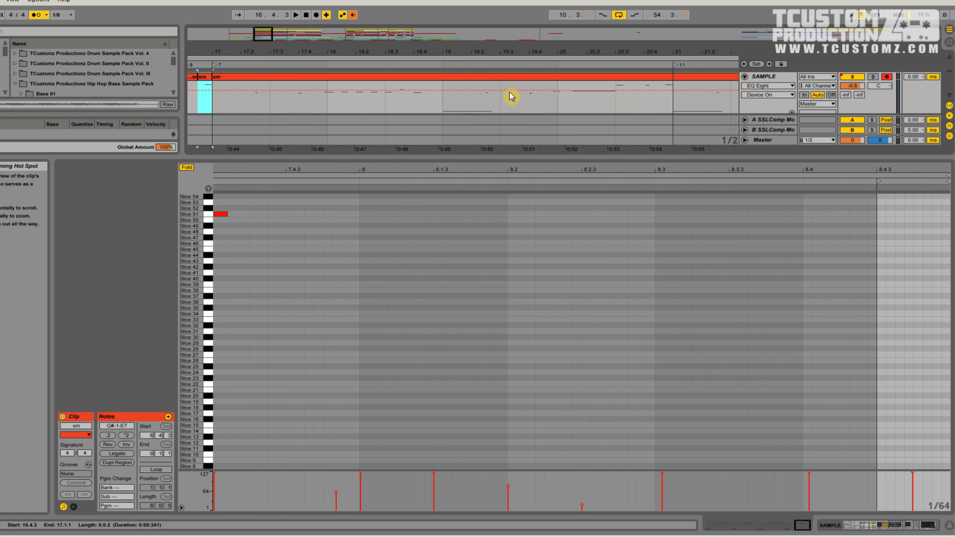
left_click(626, 81)
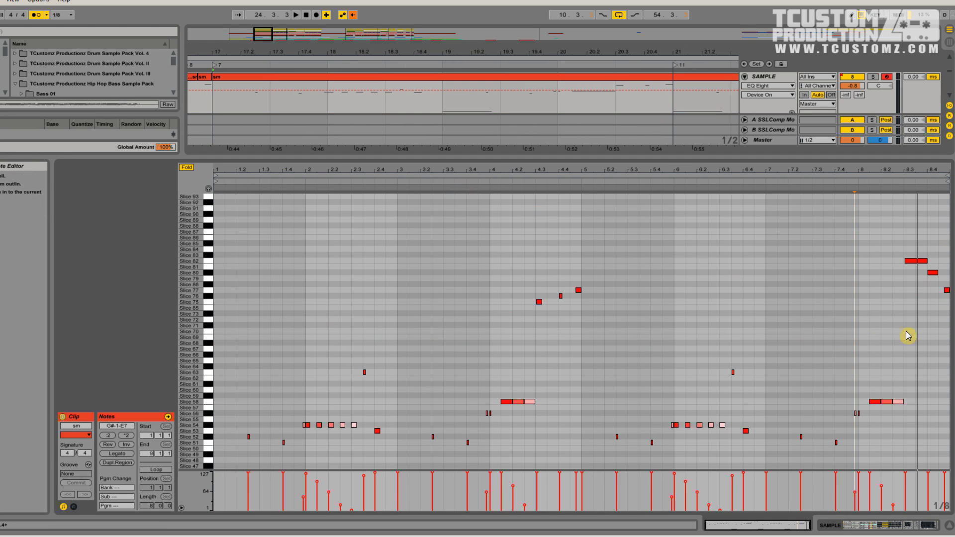
left_click_drag(938, 168, 938, 209)
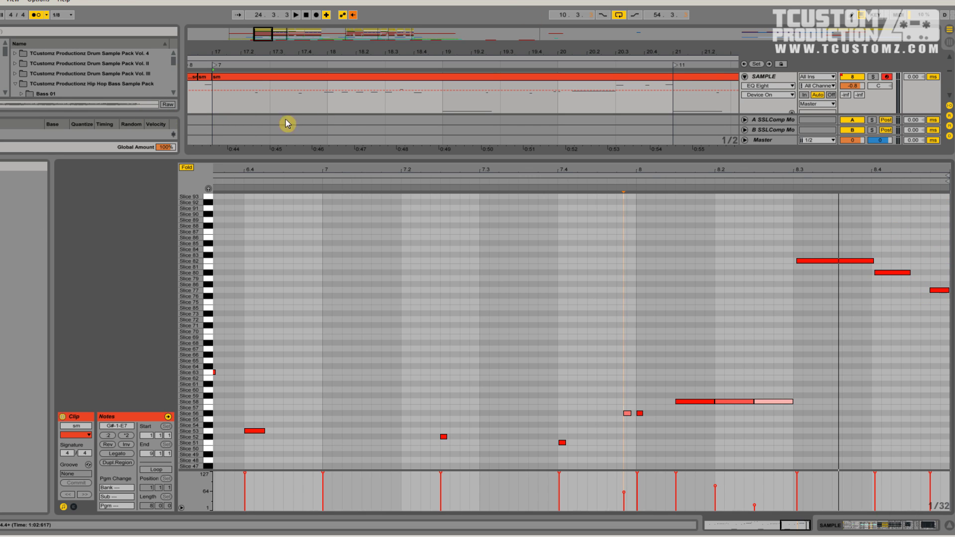
Play the long sm clip with its full note pattern in view, and enlarge the arrangement area above it
key("space")
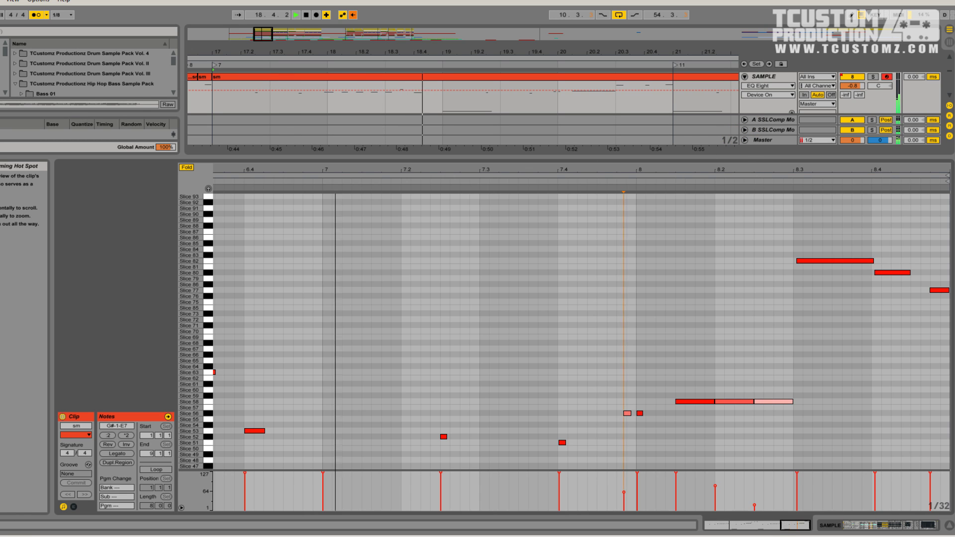
double_click(751, 525)
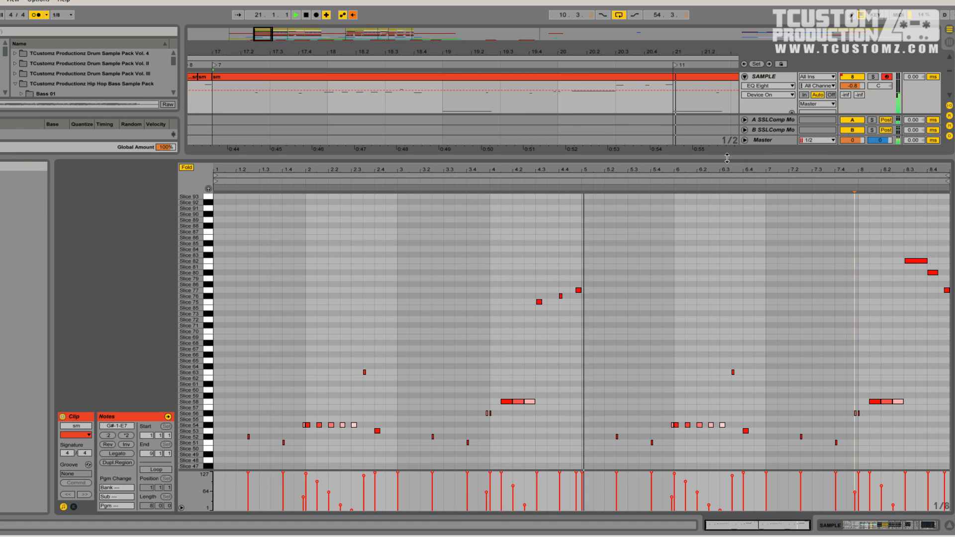
left_click_drag(729, 155, 723, 194)
scroll(751, 245, "down", 2)
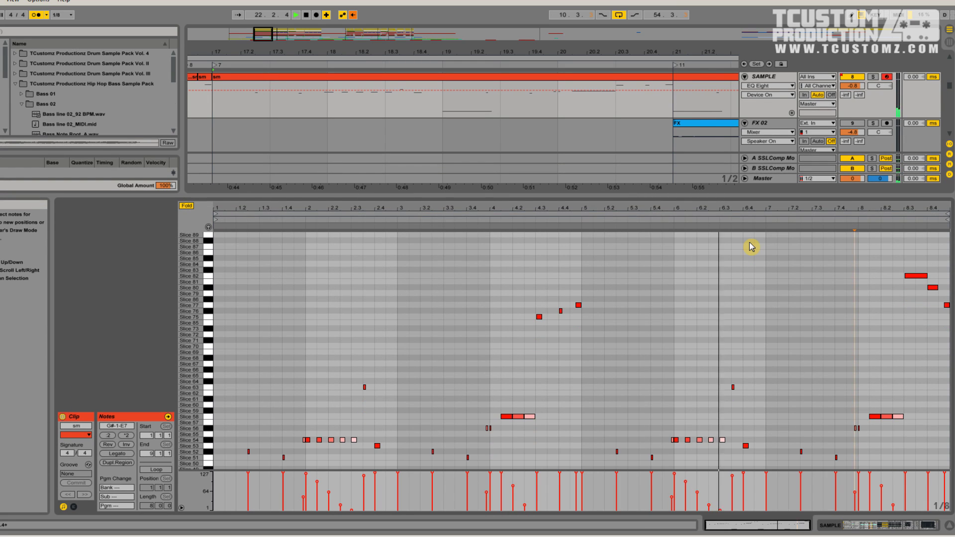
left_click_drag(913, 208, 825, 207)
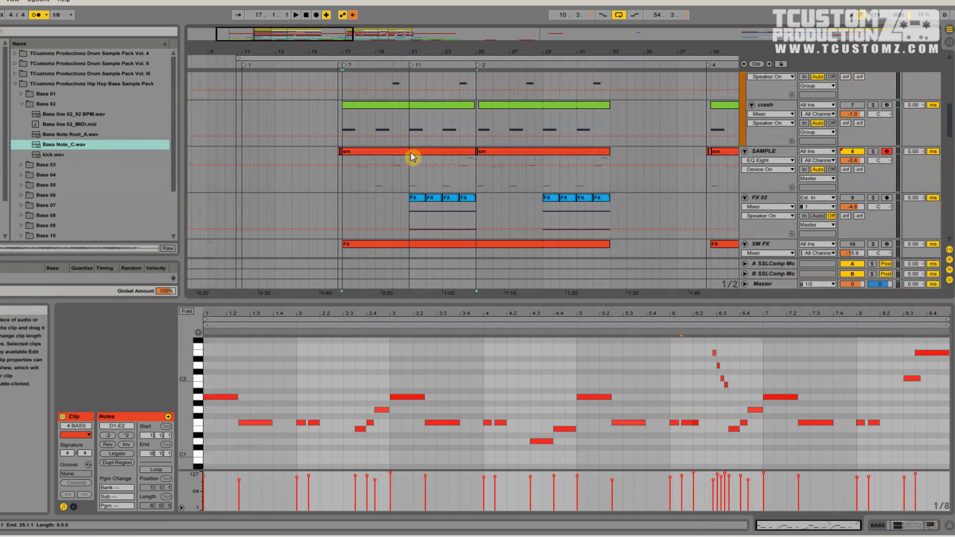
Reopen the sm clip at bar 17, audition its repeated Slice 54 notes around bar 2, and stop playback
left_click(412, 158)
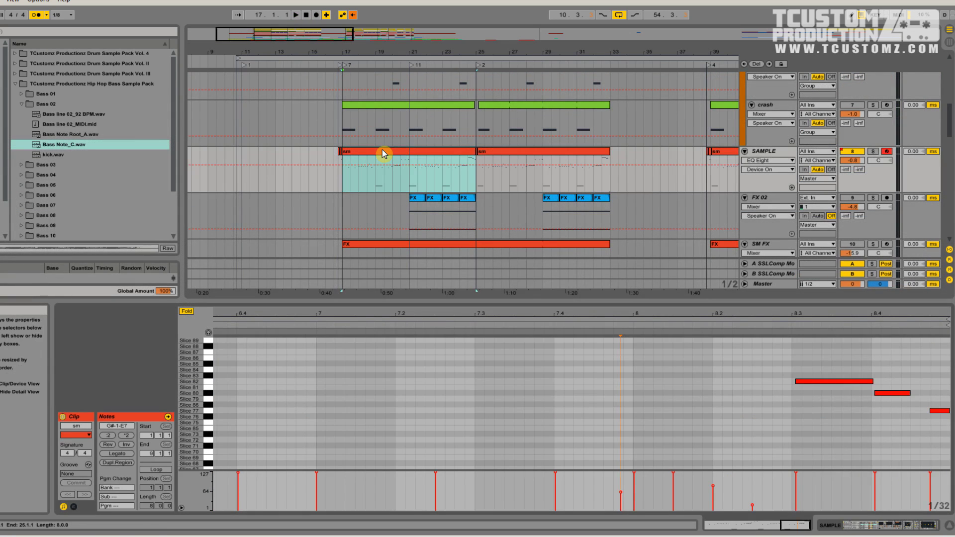
scroll(395, 420, "down", 5)
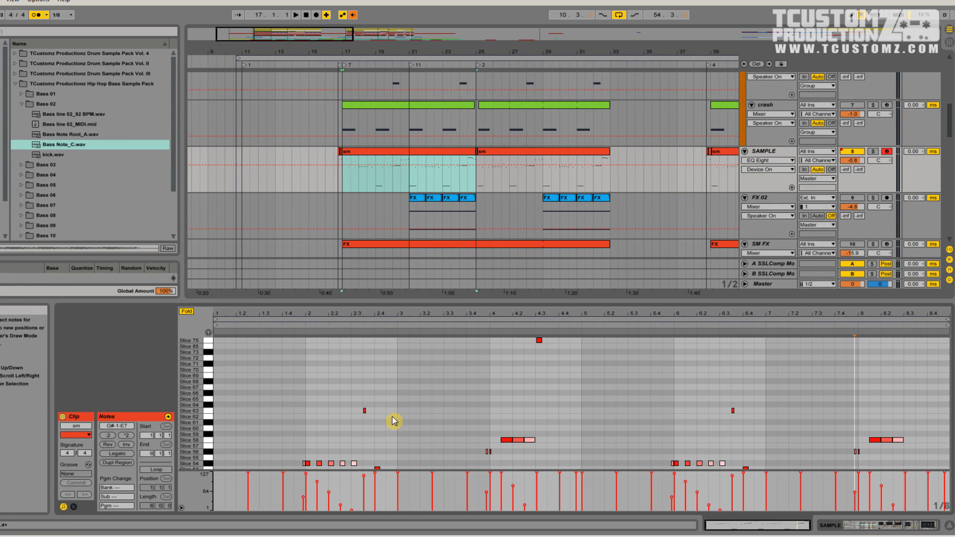
left_click_drag(305, 318, 419, 387)
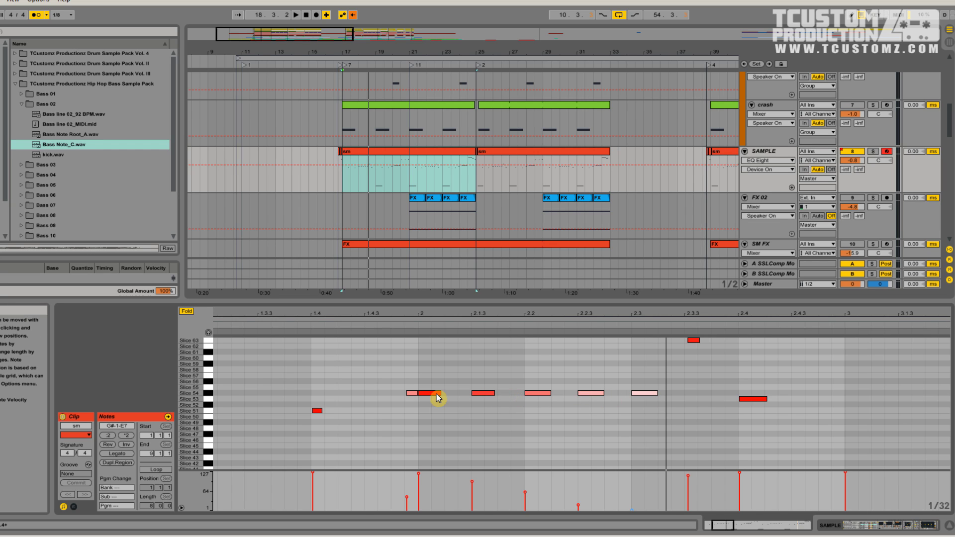
left_click(408, 324)
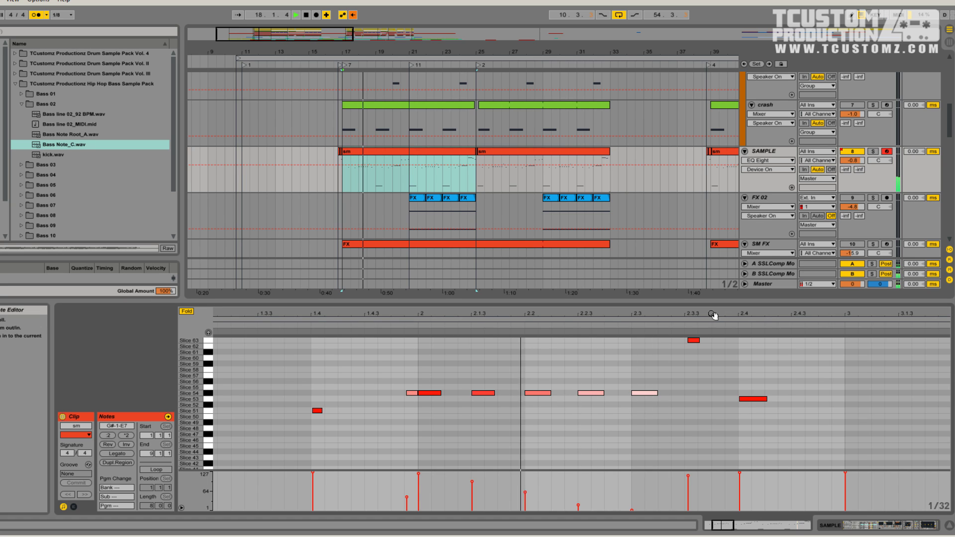
left_click_drag(714, 315, 645, 238)
key("space")
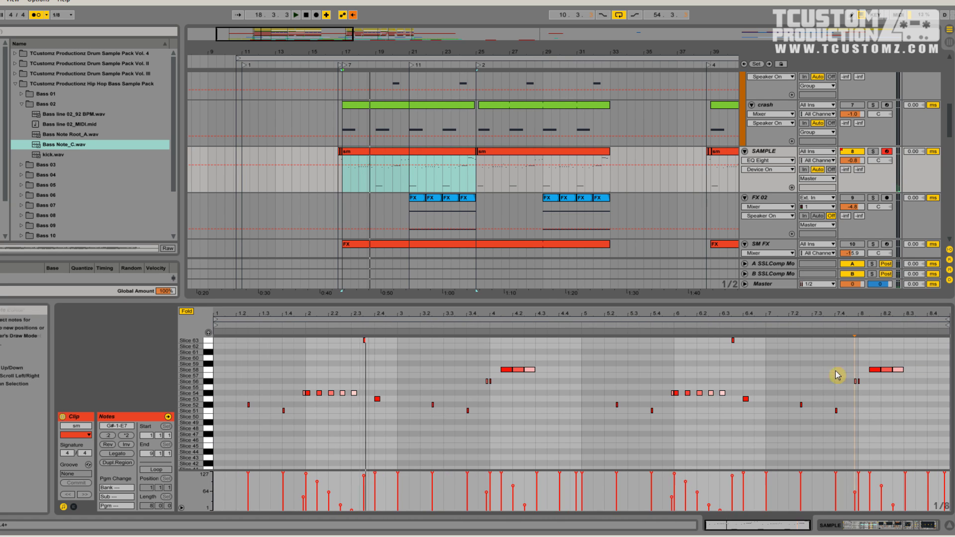
Audition the repeated Slice 58 notes at bar 4 of the sm clip, and replay the Slice 54 notes at bar 2
left_click(497, 326)
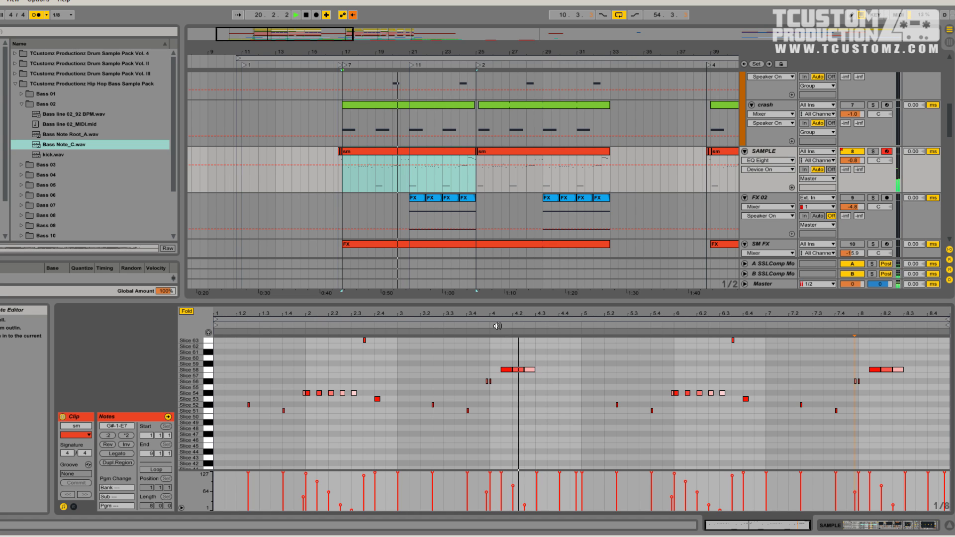
key("space")
left_click(265, 411)
left_click_drag(300, 315, 417, 316)
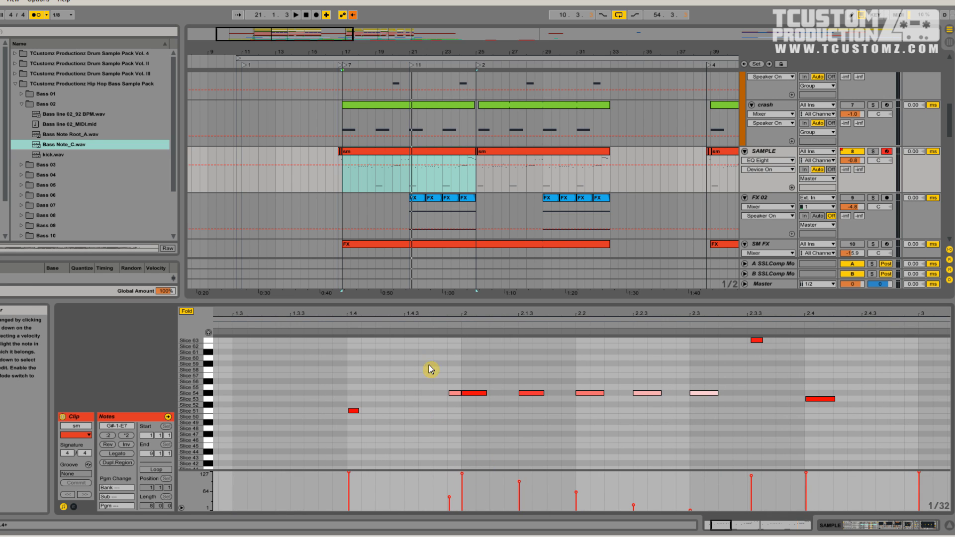
left_click(437, 328)
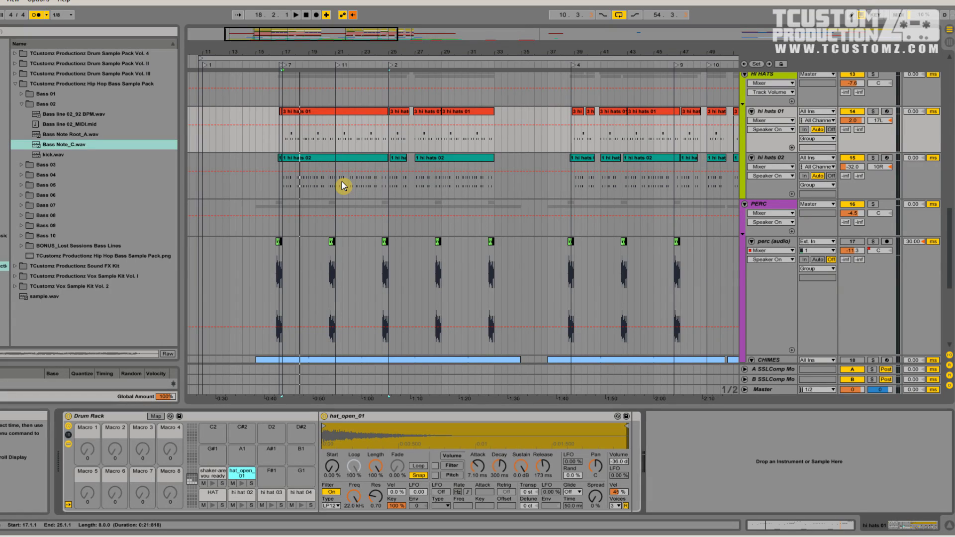
Open the hi hats 01 clip starting at bar 17 and examine the placement of its hi hat 04 notes up close
key("z")
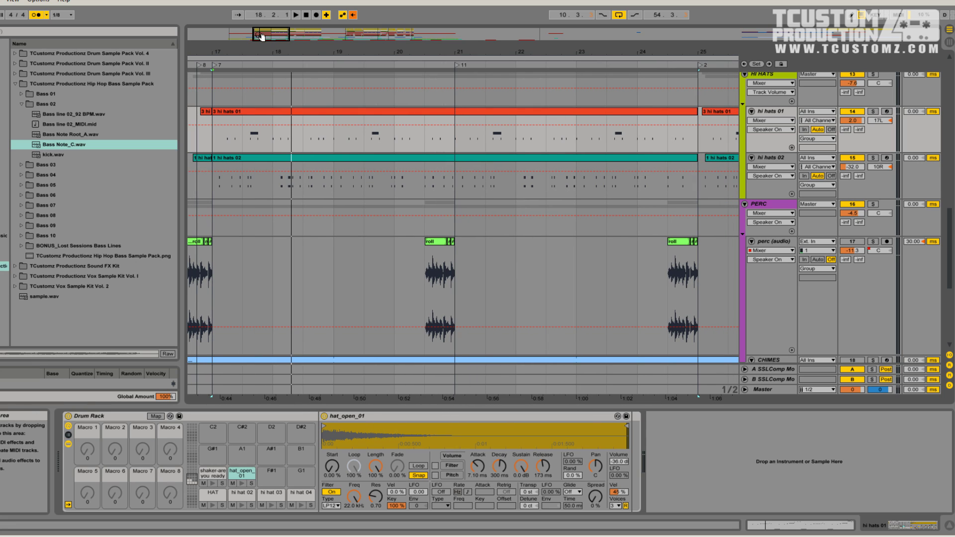
double_click(319, 112)
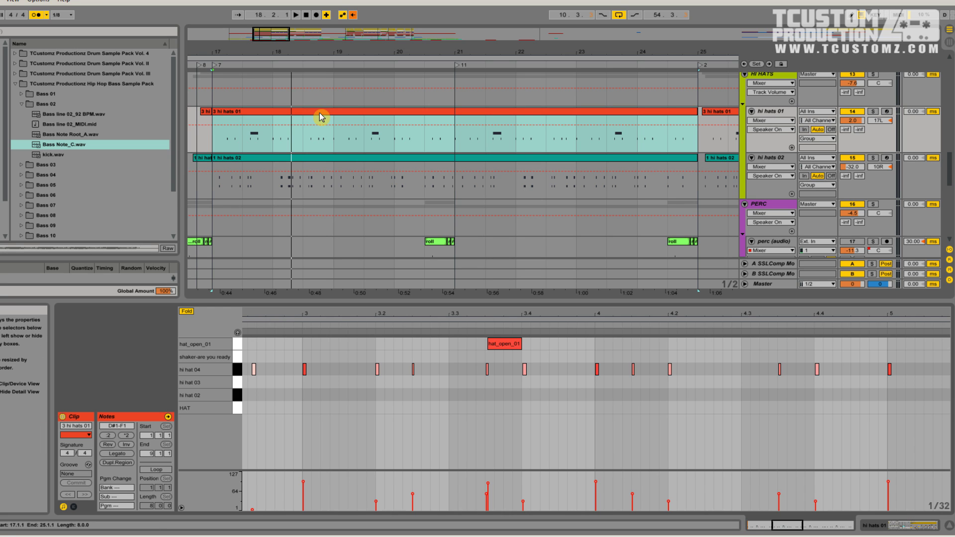
double_click(783, 525)
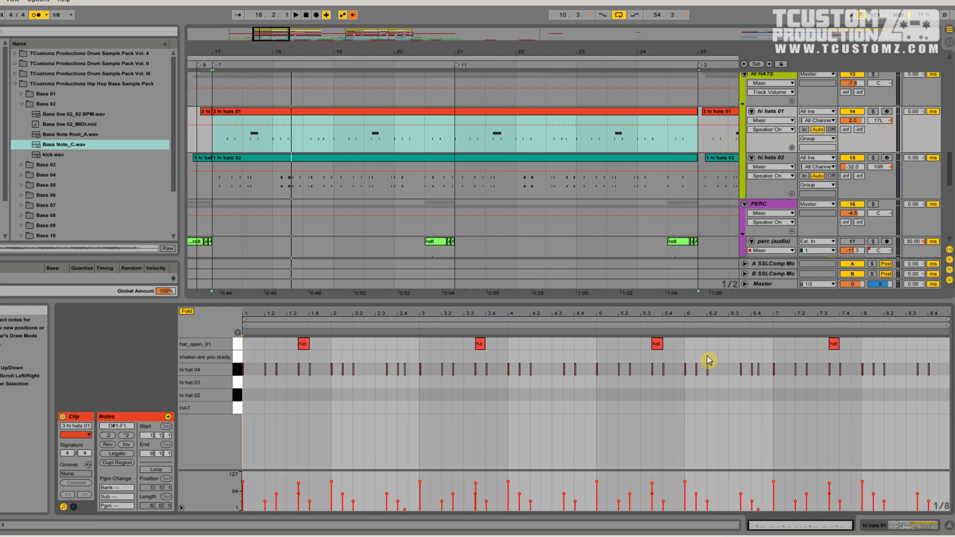
left_click_drag(690, 314, 691, 373)
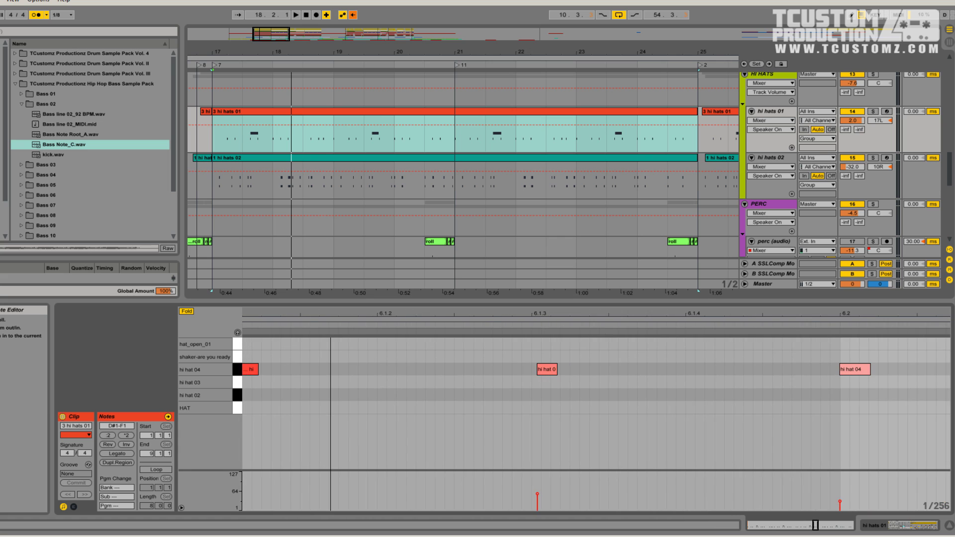
Play the hi hats 01 clip with its track soloed, examining the hat notes and velocities through to bar 8
left_click_drag(321, 328, 321, 314)
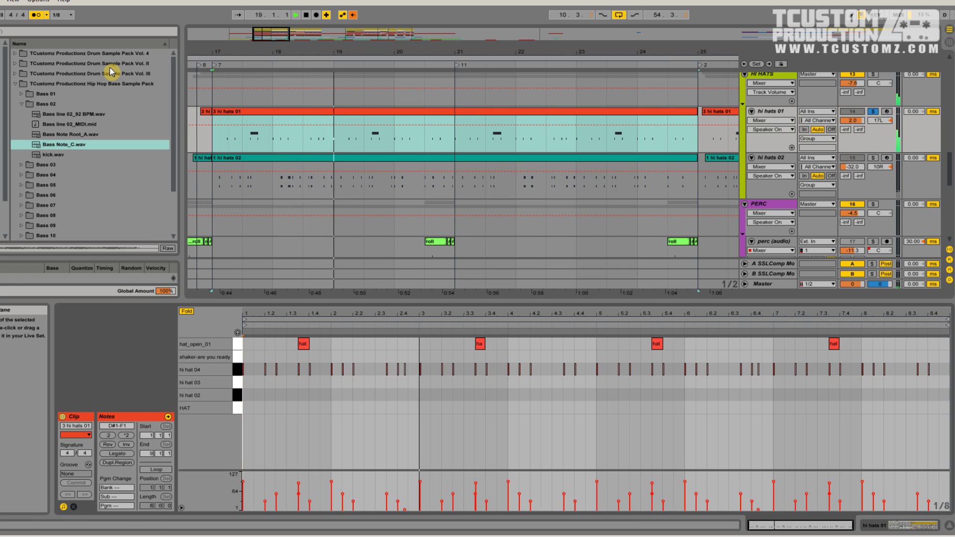
left_click_drag(543, 316, 496, 347)
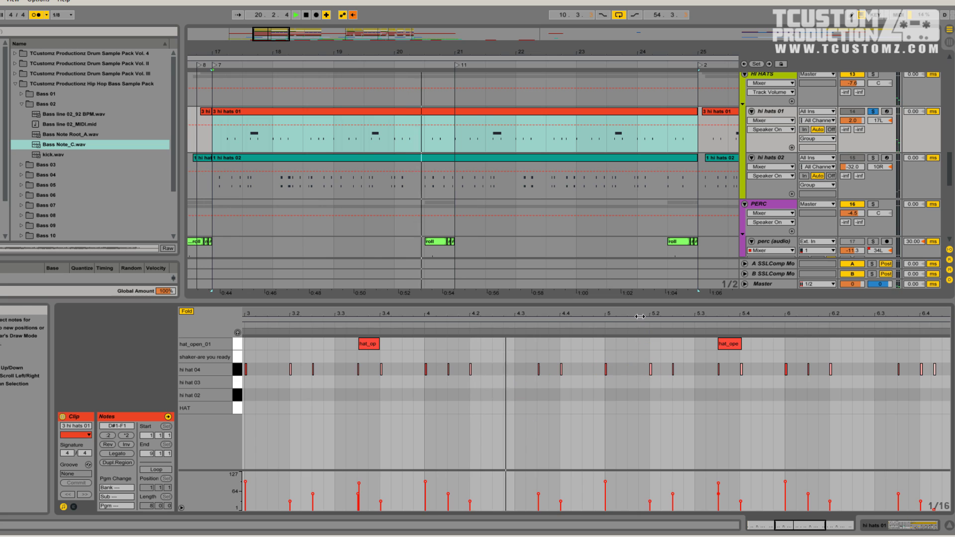
left_click_drag(640, 317, 431, 347)
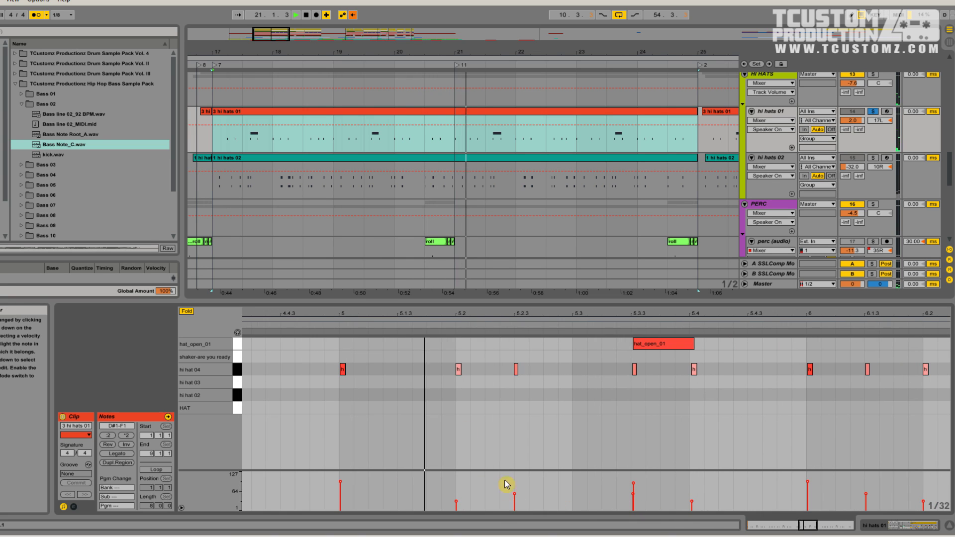
left_click_drag(863, 317, 444, 300)
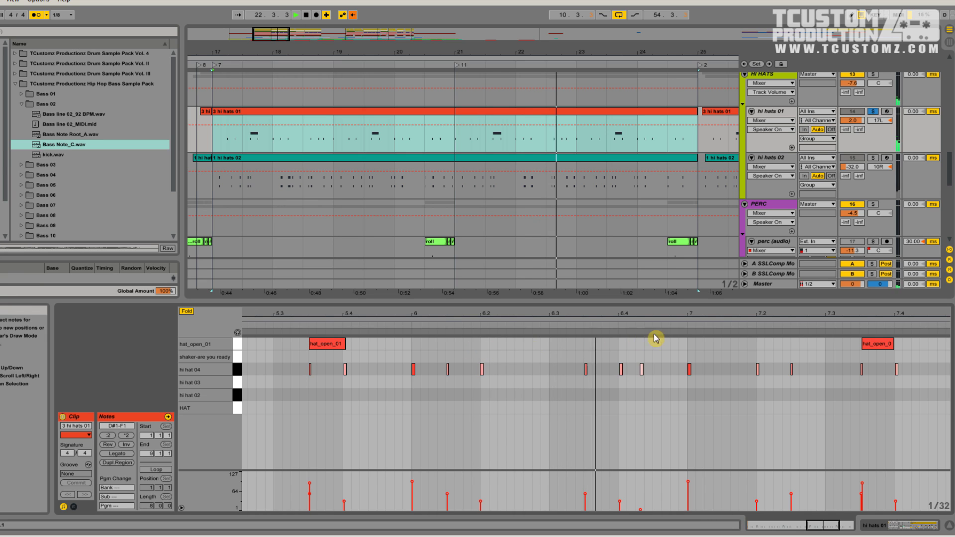
left_click_drag(723, 316, 648, 300)
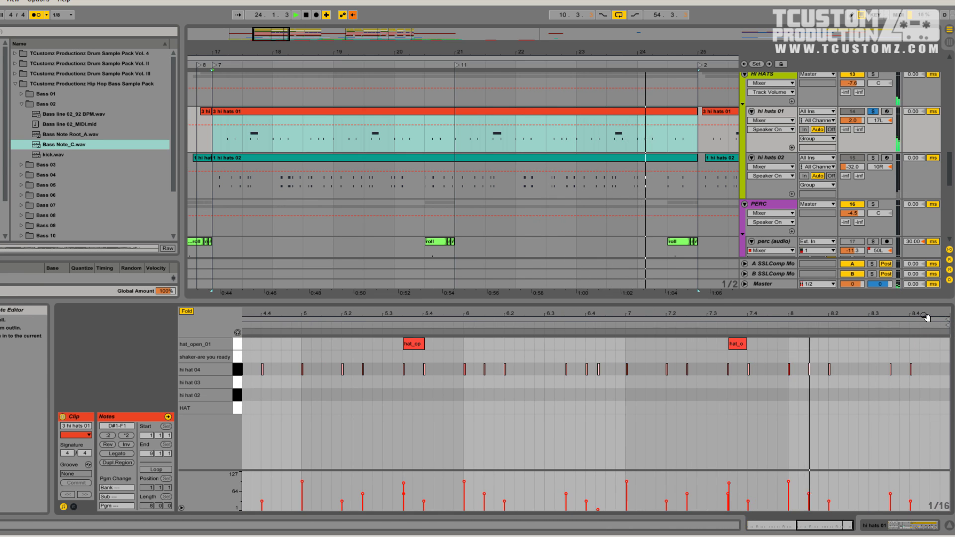
left_click_drag(925, 315, 850, 265)
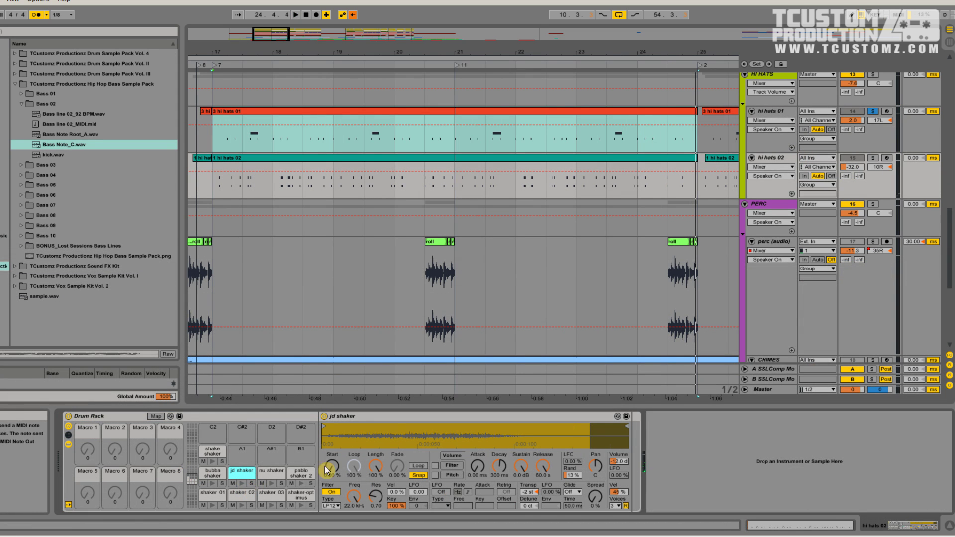
Solo the hi hats 02 track, preview its jd shaker pad, and play its clip from bar 17 with the notes open
left_click(872, 158)
left_click(243, 483)
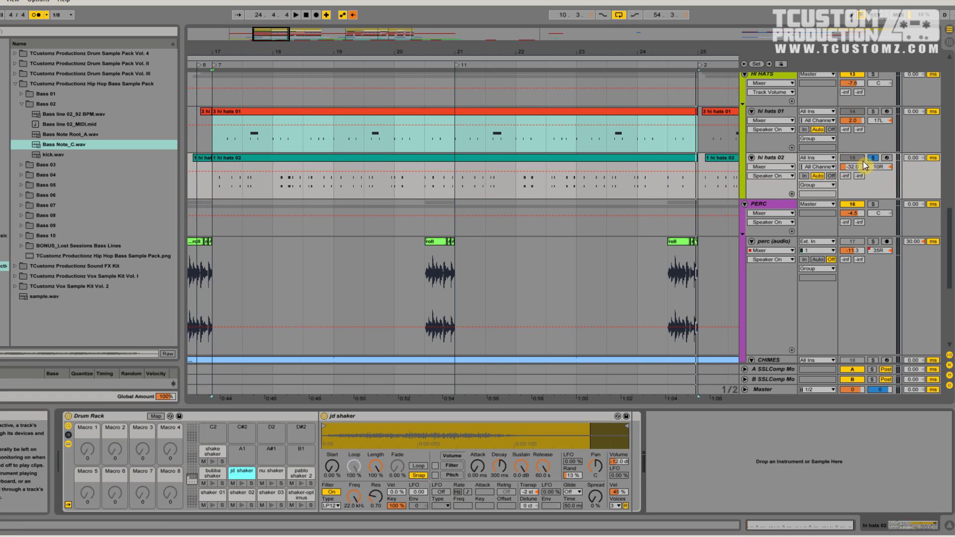
key("space")
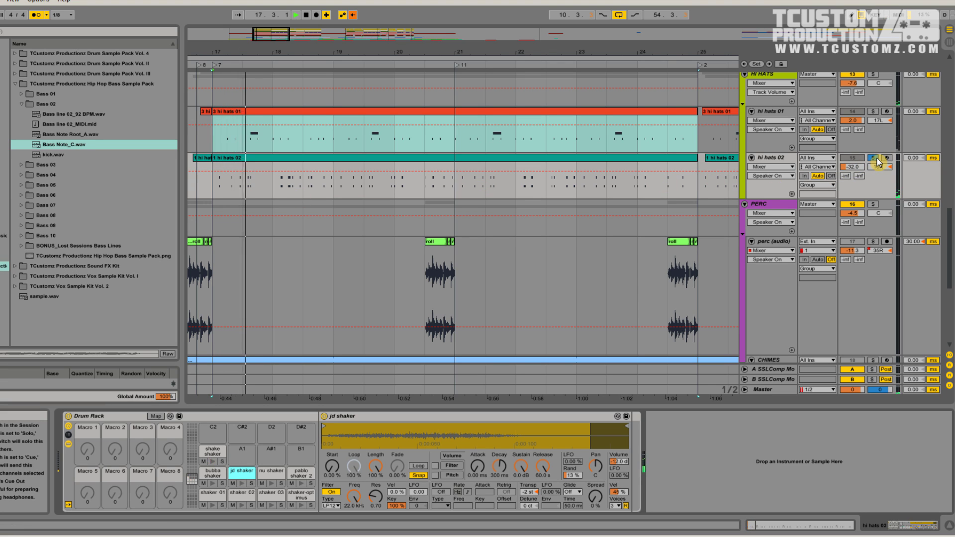
left_click(360, 160)
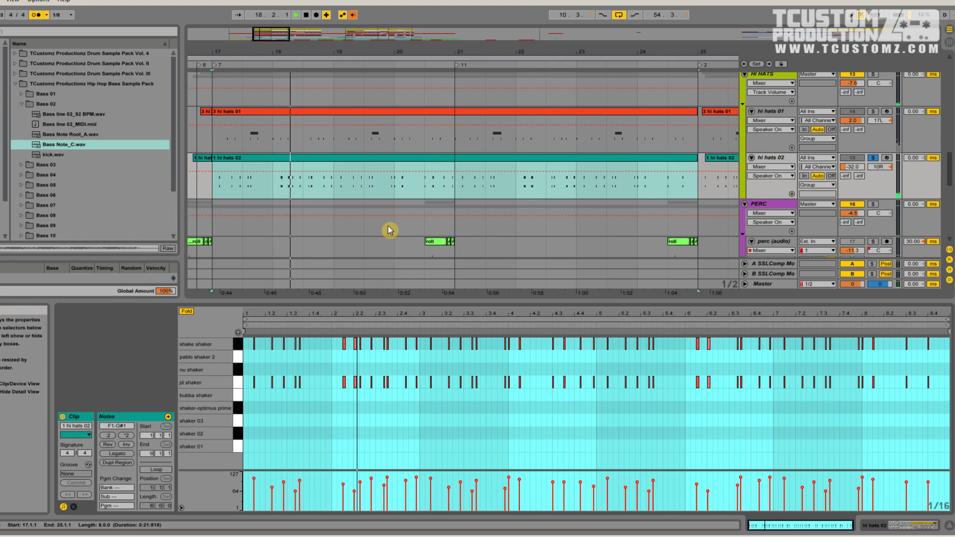
Solo hi hats 01, kick, snare and SAMPLE alongside hi hats 02 to hear how the shakers sit in the beat
left_click_drag(423, 317, 240, 334)
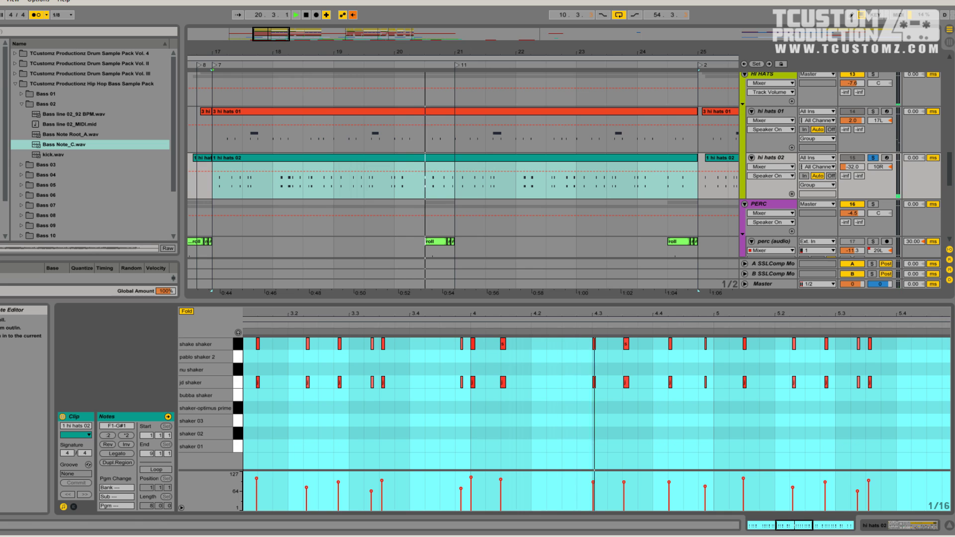
left_click(872, 111)
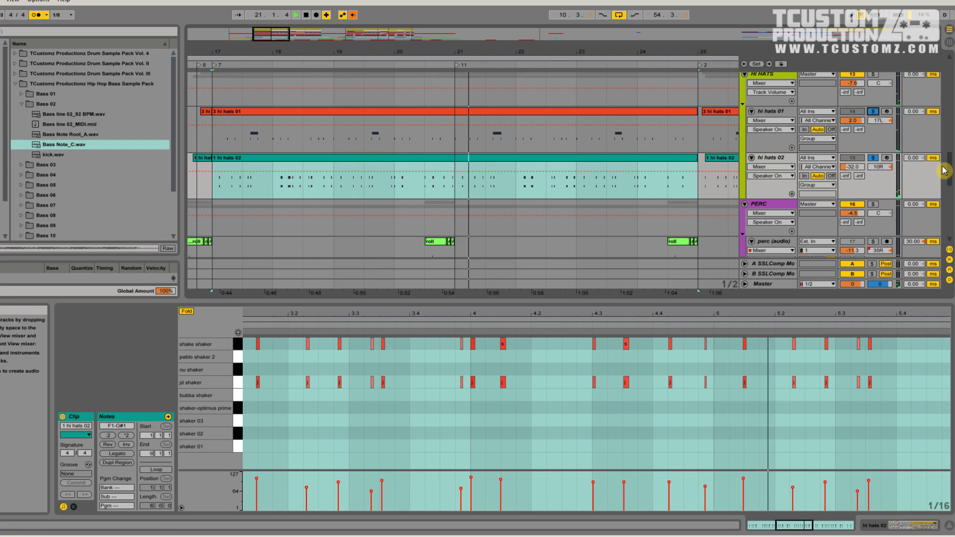
scroll(870, 124, "up", 5)
left_click(872, 123)
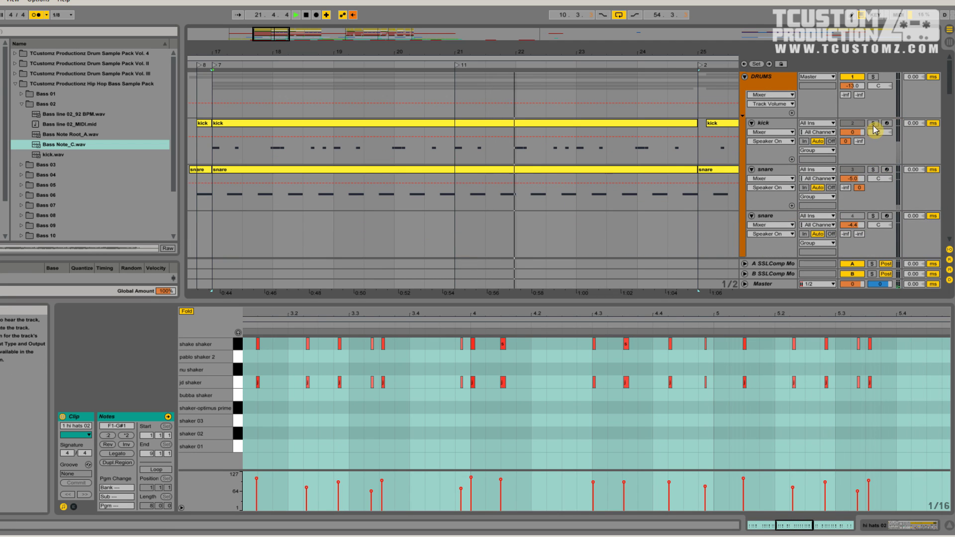
left_click(872, 170)
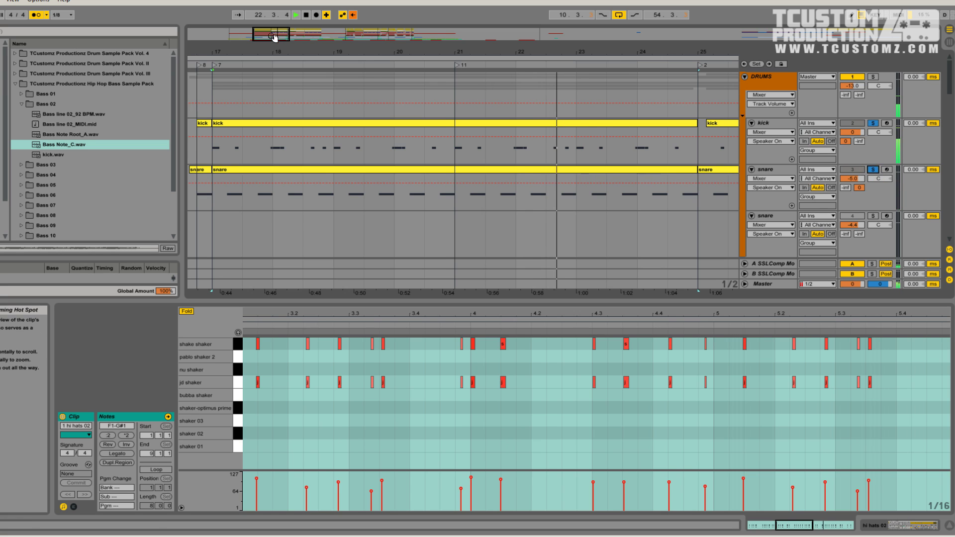
left_click_drag(276, 36, 277, 24)
scroll(634, 195, "down", 6)
scroll(655, 188, "down", 2)
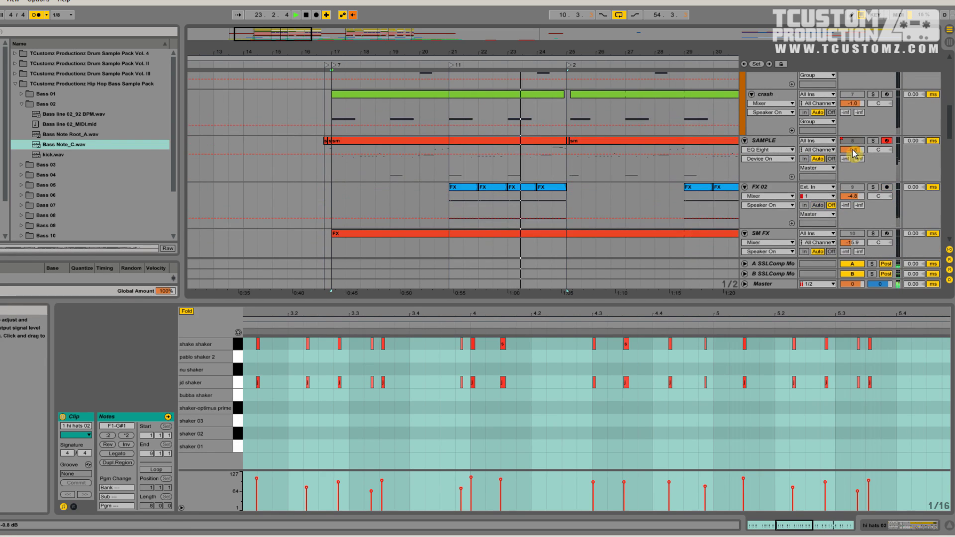
left_click(870, 142)
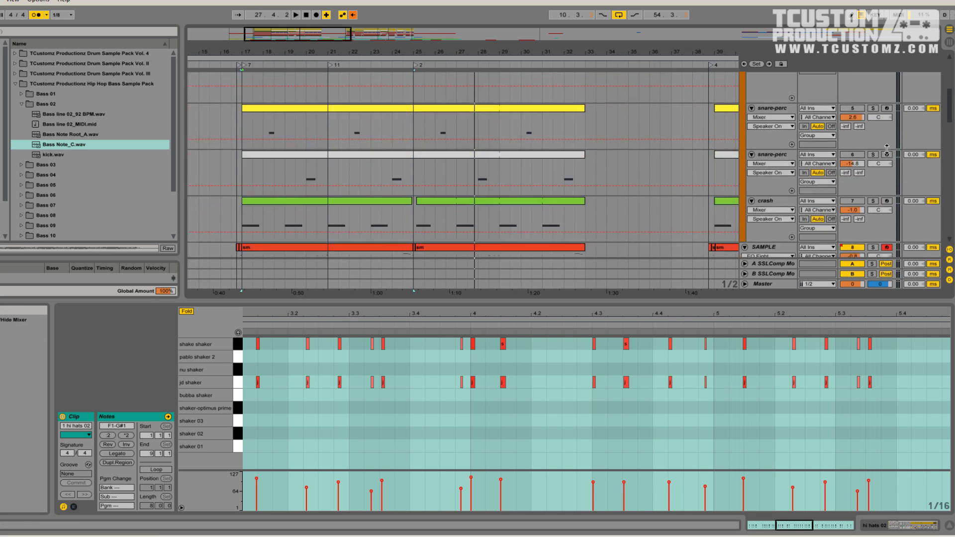
Find the snare-perc tracks in the DRUMS group and examine the first one's layered tambourine pad and effects
scroll(886, 149, "down", 2)
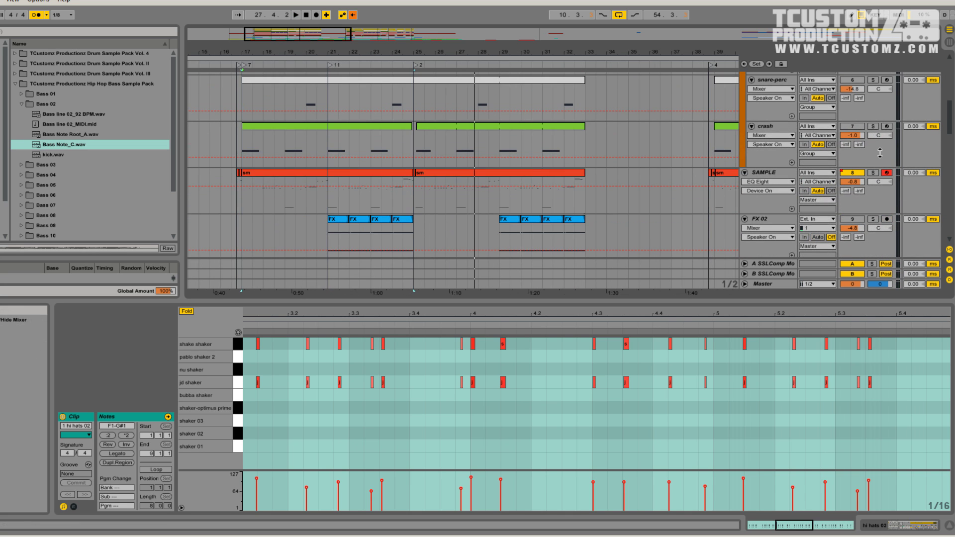
scroll(854, 188, "up", 2)
scroll(854, 188, "up", 2)
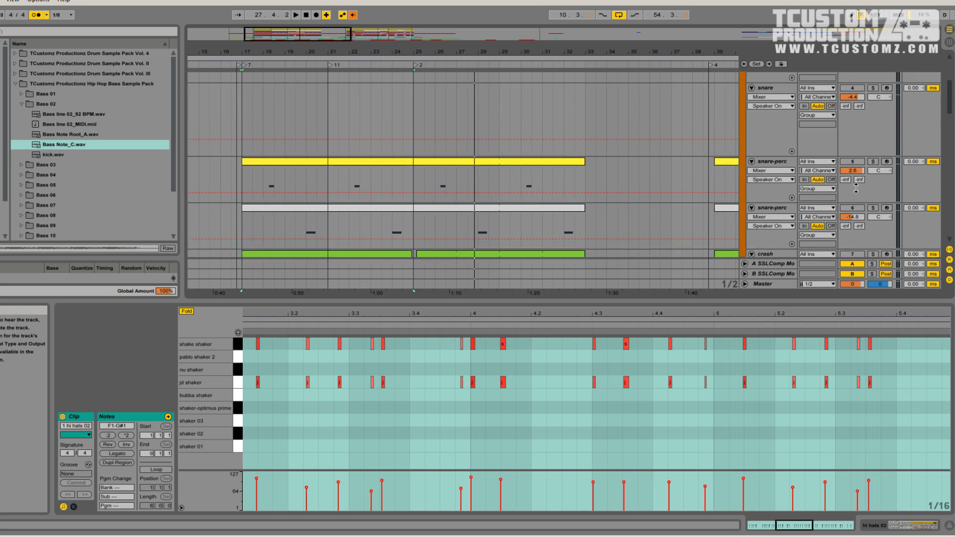
left_click_drag(293, 51, 290, 43)
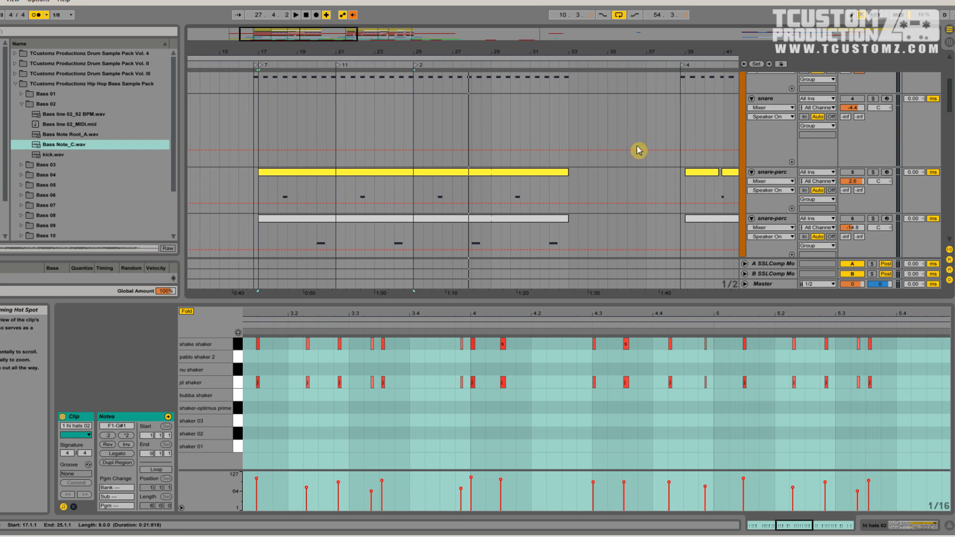
left_click(775, 175)
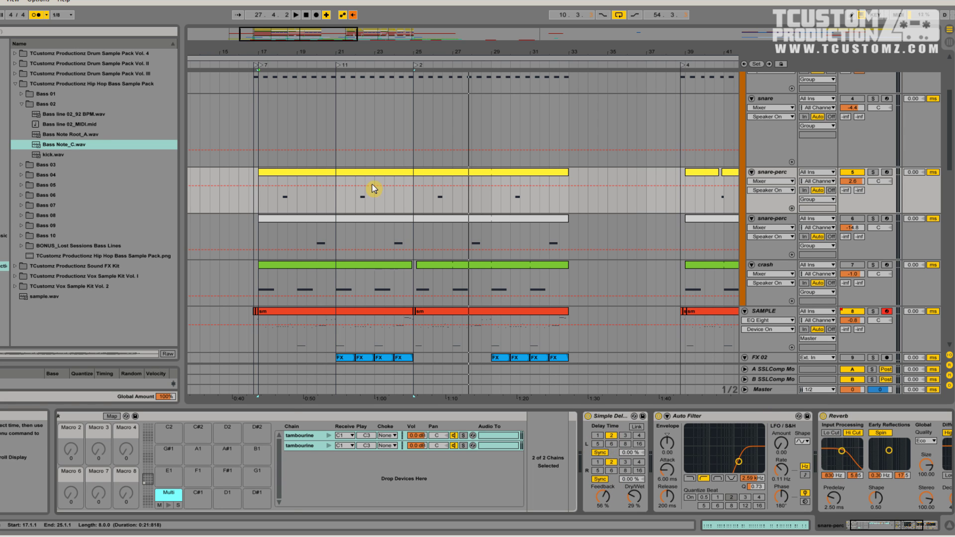
left_click(292, 129)
Preview the second snare-perc track's Rattle Tamb pad dry, and switch on its Simple Delay, Auto Filter and Reverb
left_click(778, 223)
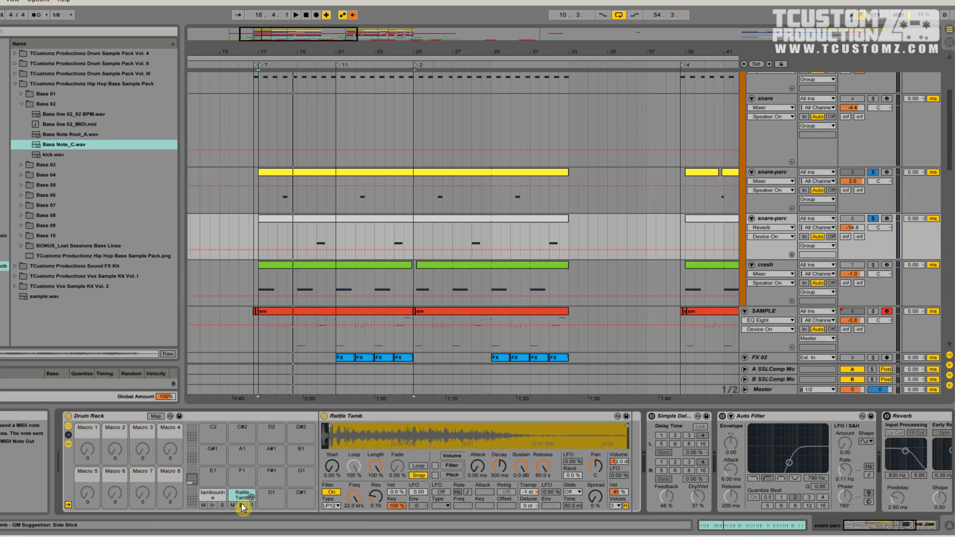
left_click(242, 505)
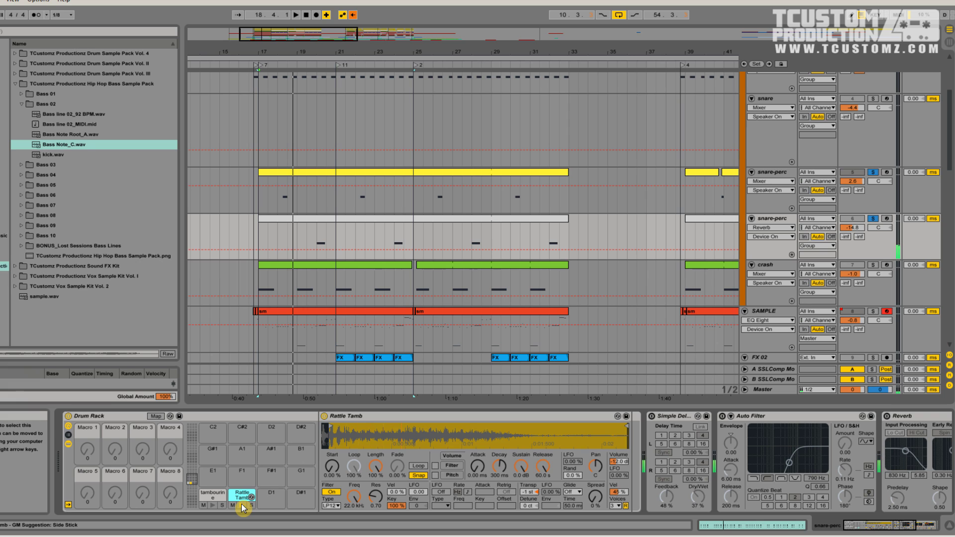
left_click(651, 416)
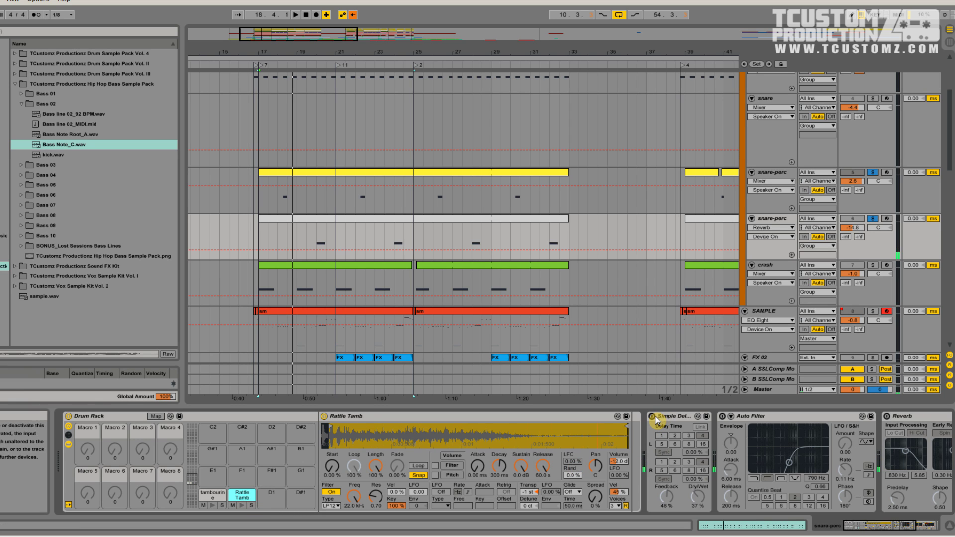
left_click(722, 417)
left_click(887, 415)
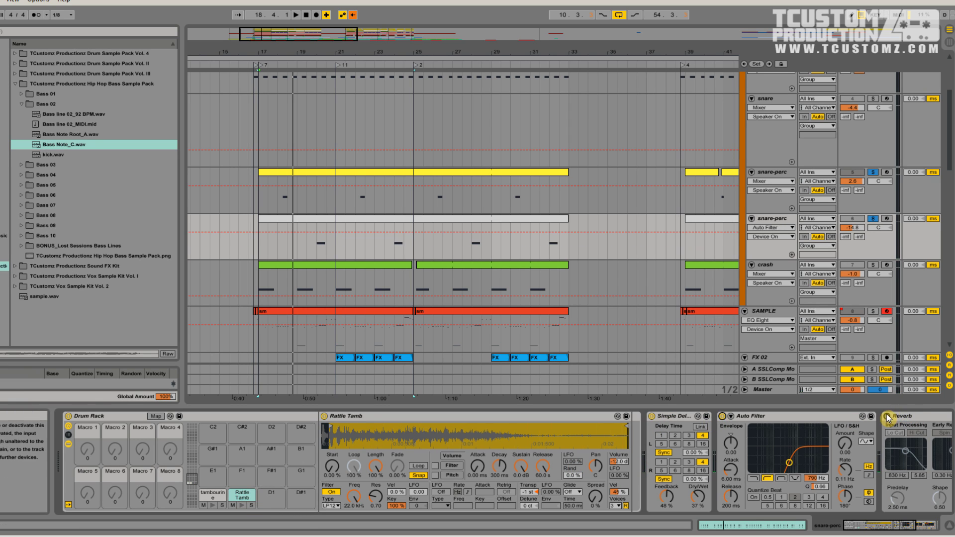
Preview the Rattle Tamb pad with its effects active, and open the second snare-perc clip's notes during playback
left_click(243, 505)
left_click(242, 505)
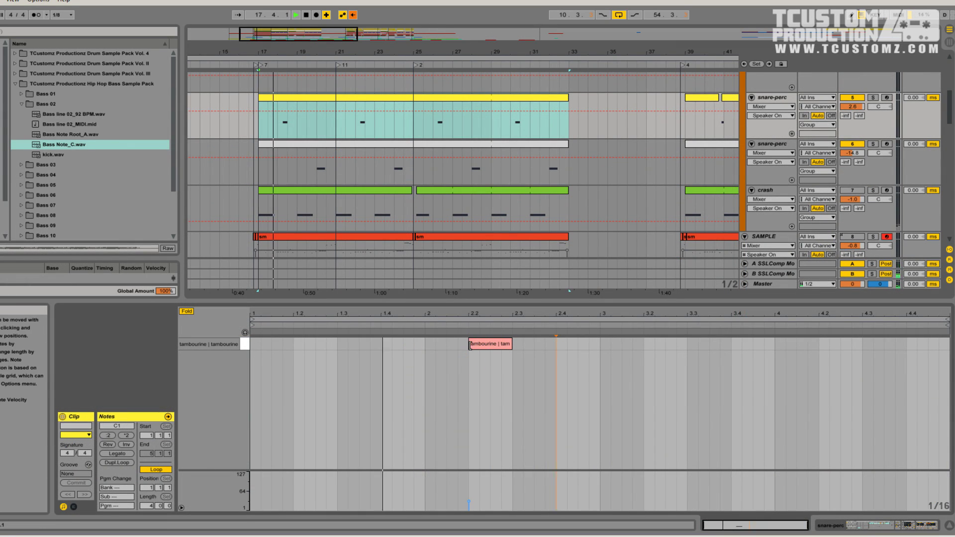
left_click(331, 153)
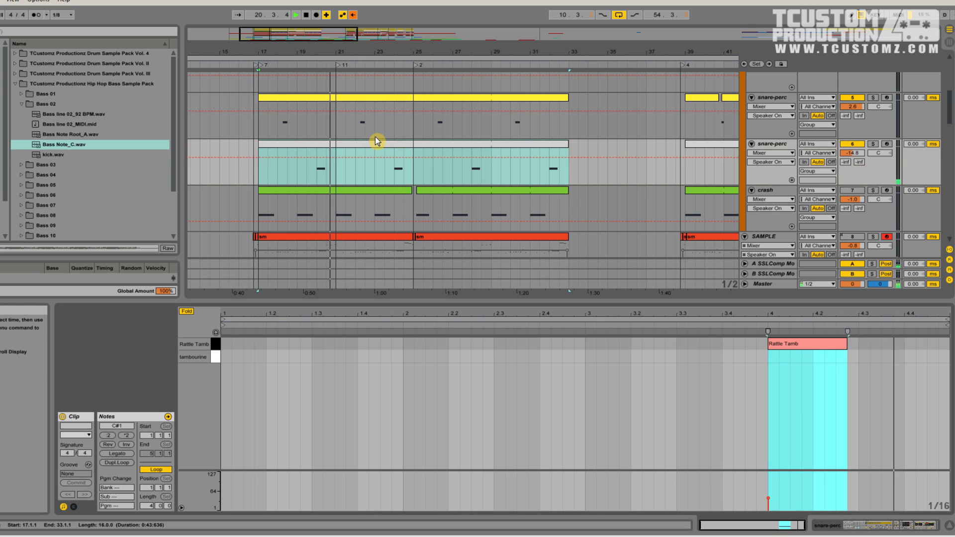
Open the BASS track's instrument and examine the waveform and sample settings of Bass Note_C
scroll(578, 180, "down", 5)
scroll(578, 180, "down", 5)
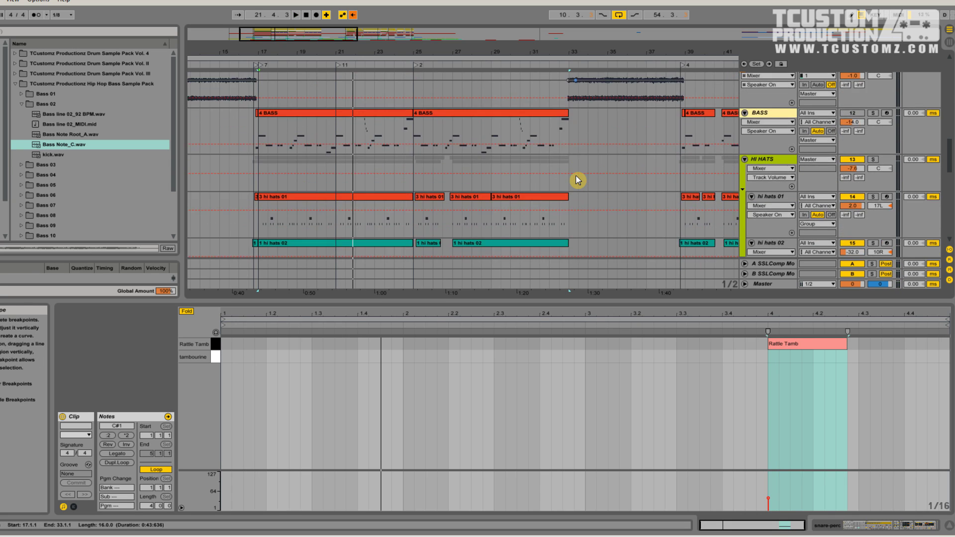
scroll(616, 187, "down", 4)
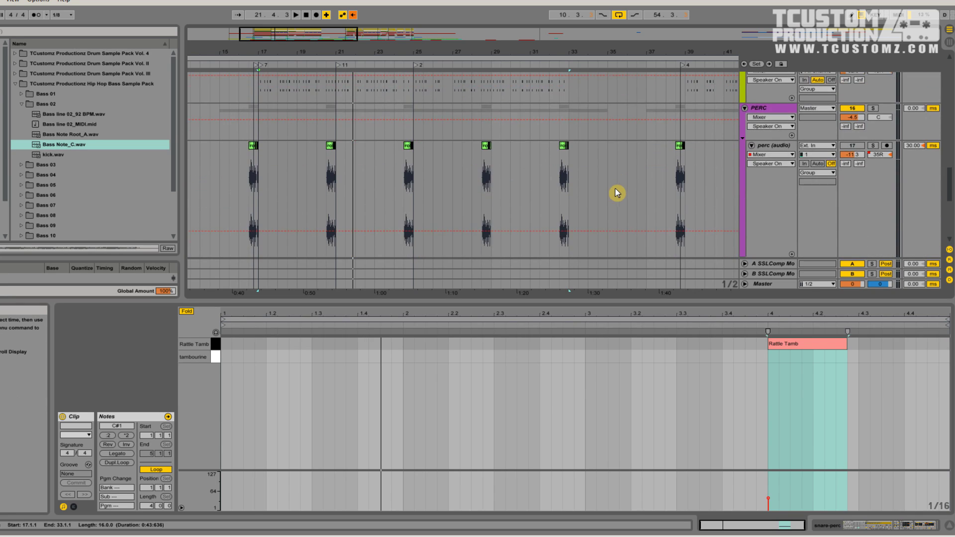
scroll(621, 187, "up", 9)
left_click(456, 188)
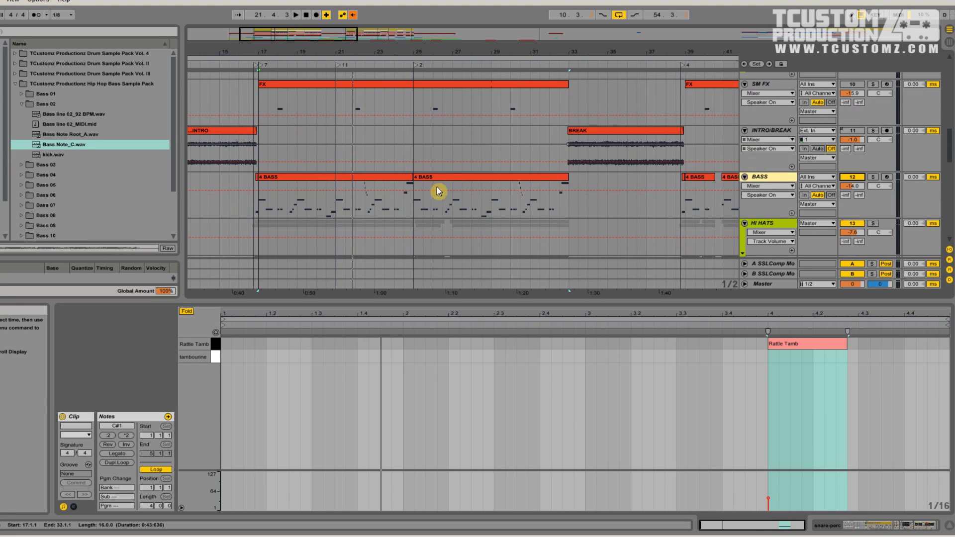
left_click(758, 178)
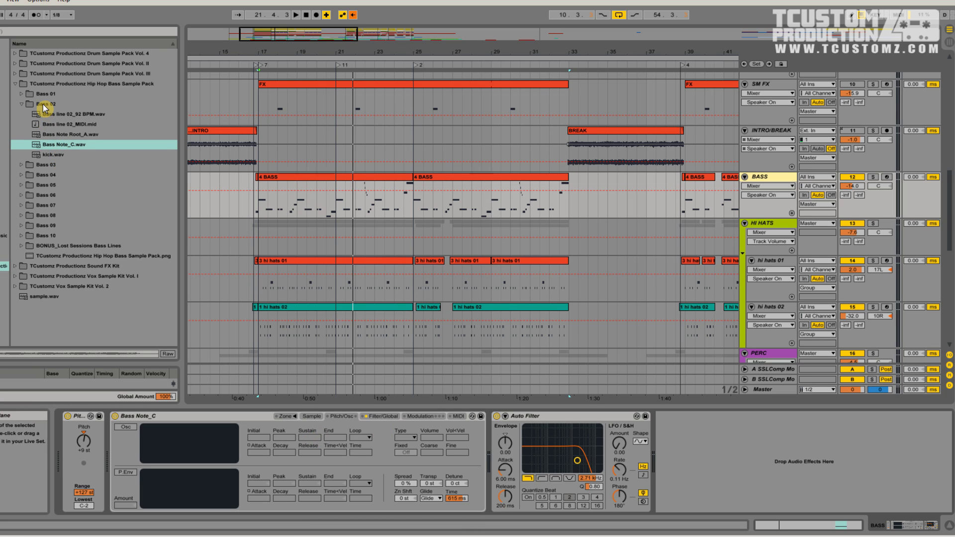
left_click_drag(70, 148, 305, 420)
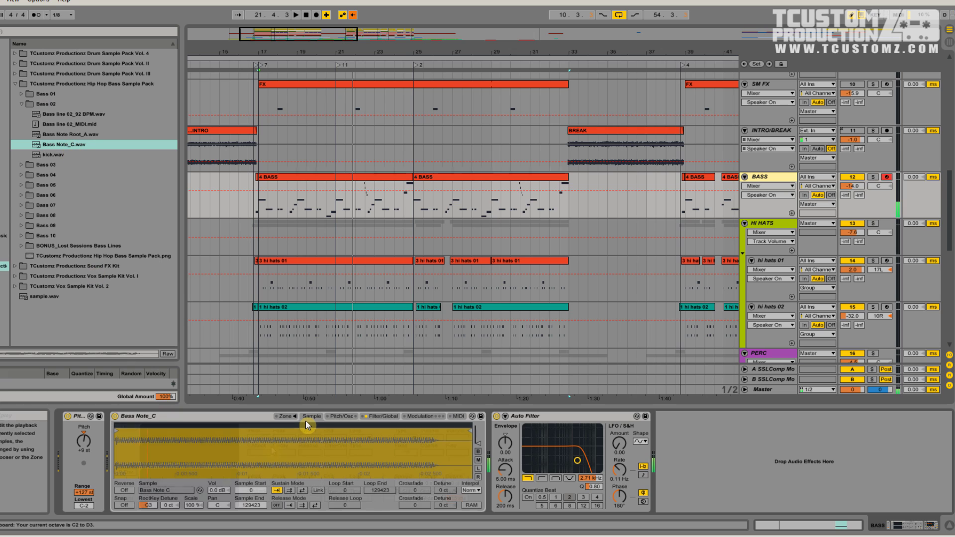
Review the Filter/Global and Pitch/Osc settings of the Bass Note_C instrument
left_click(376, 418)
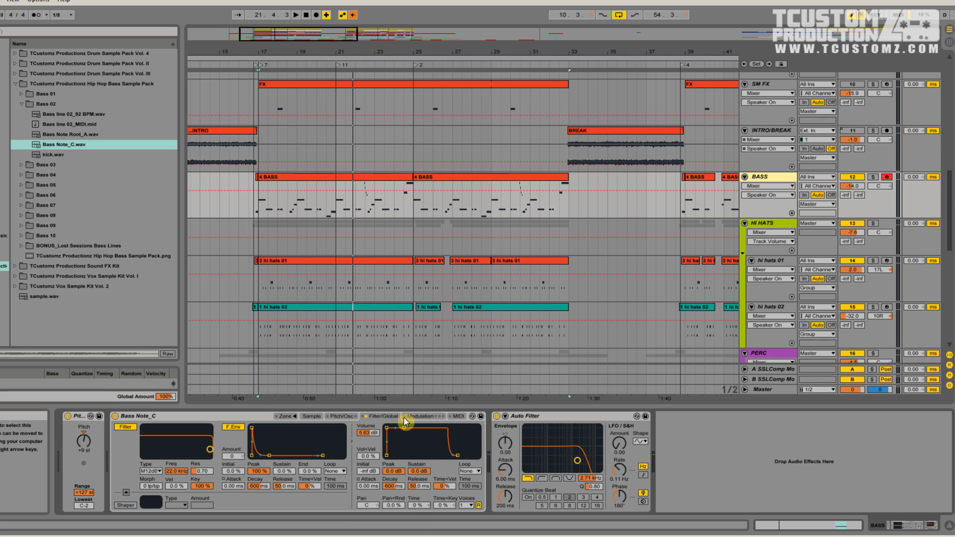
left_click(346, 418)
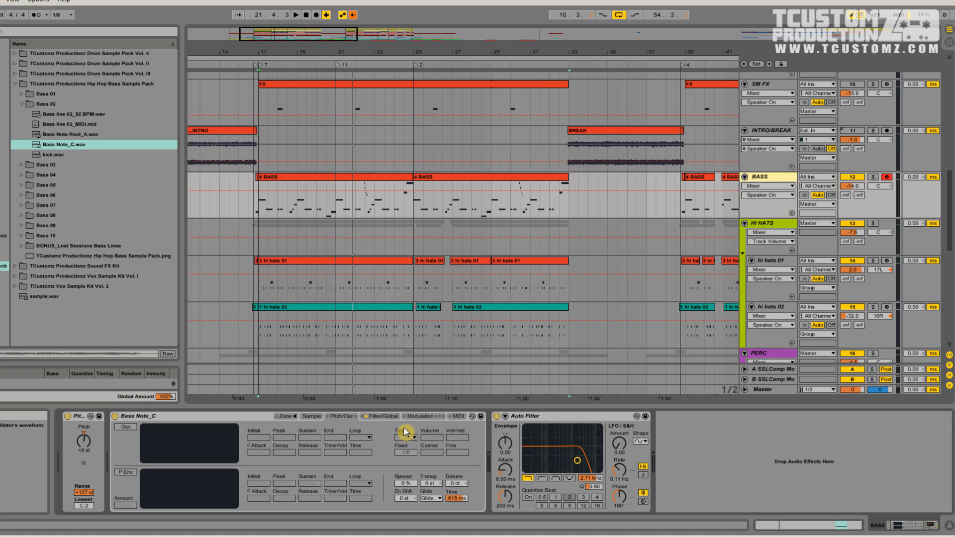
left_click(375, 414)
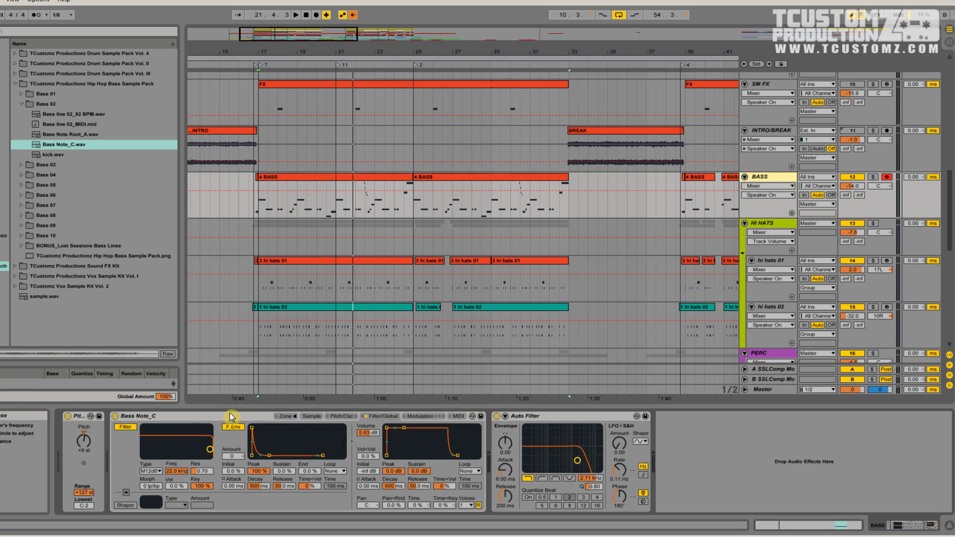
Try the Bass Note_C instrument with 6 voices, and set the voices back to 1
left_click(469, 510)
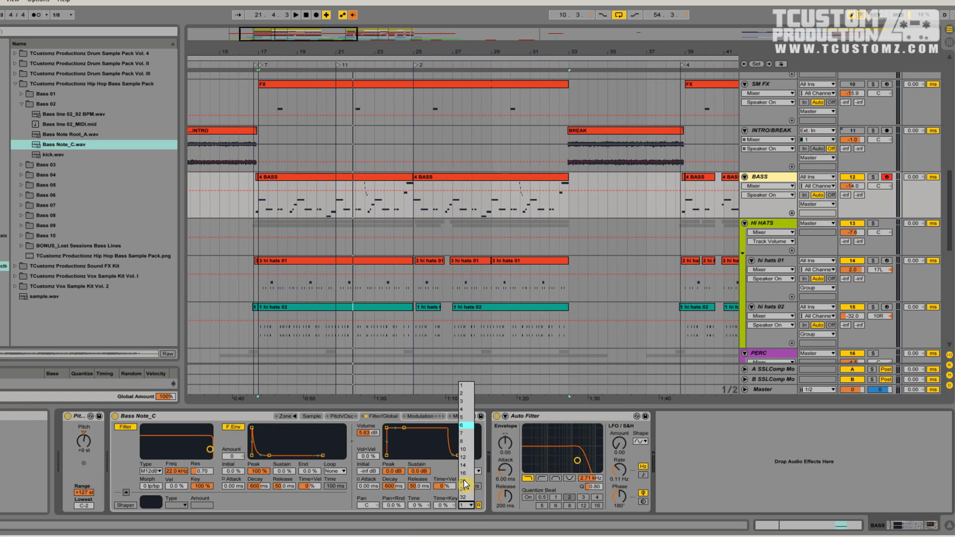
left_click(463, 507)
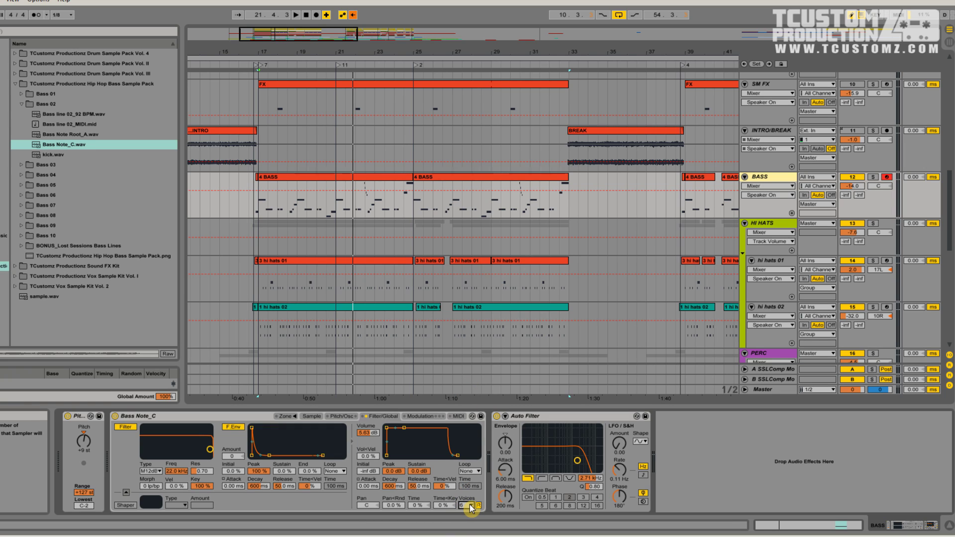
left_click(470, 504)
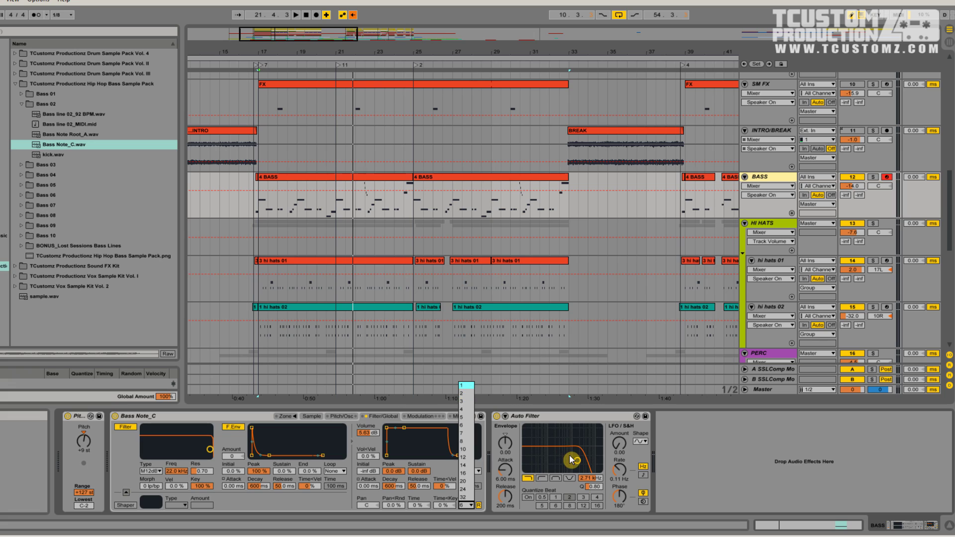
left_click(557, 469)
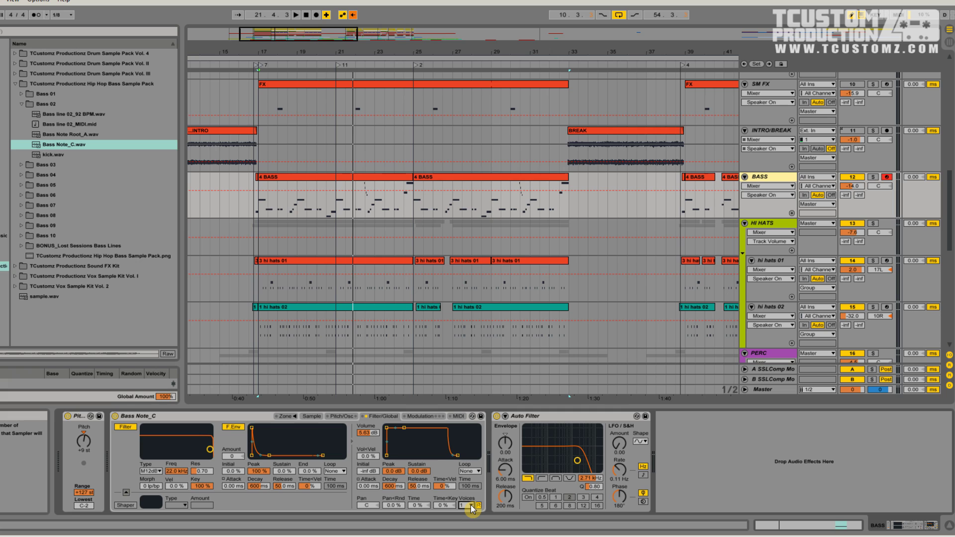
Try the Bass Note_C instrument with its glide mode set to Off, and set the mode back to Glide
left_click(339, 416)
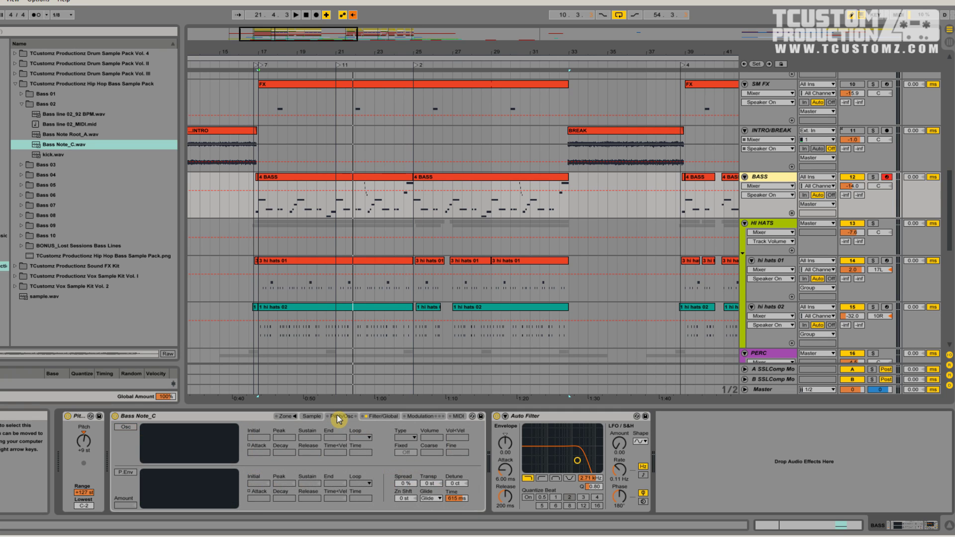
left_click(429, 498)
left_click(428, 498)
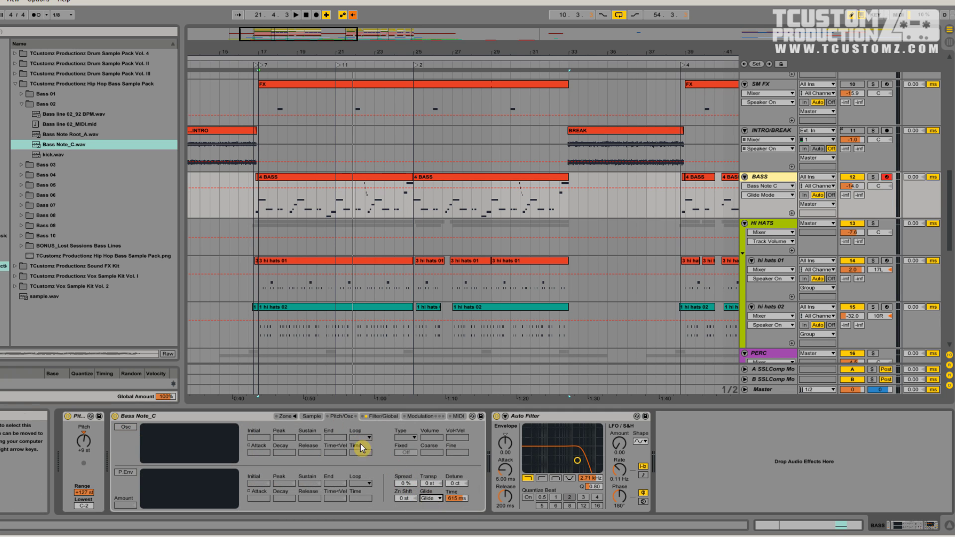
left_click(430, 498)
left_click(430, 505)
left_click(430, 499)
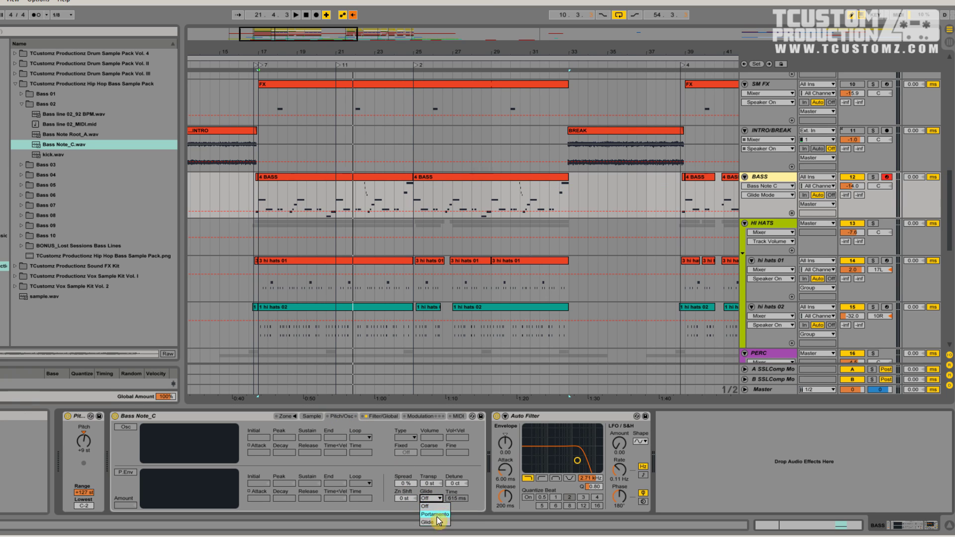
left_click(431, 507)
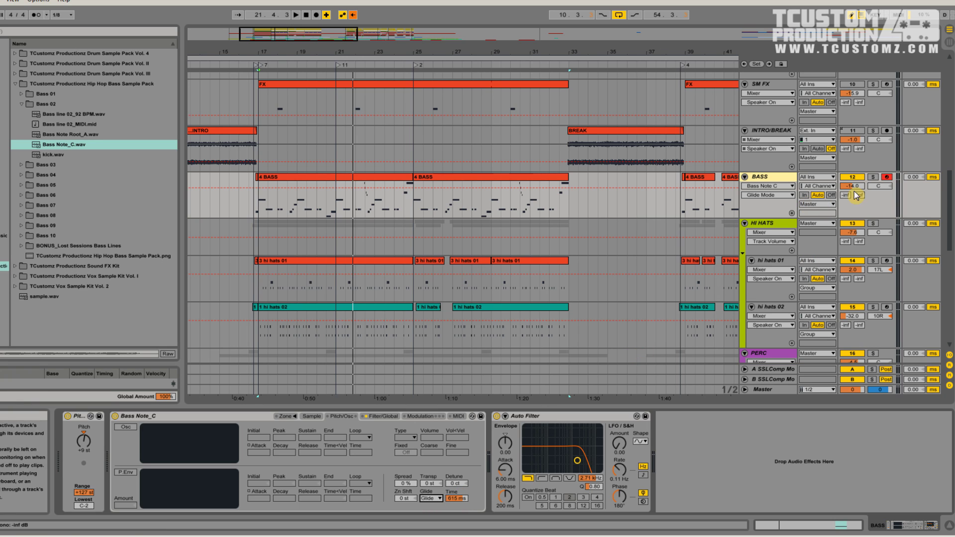
Open the 4 BASS clip starting at bar 17 and examine its notes around bar 6 up close
left_click(368, 180)
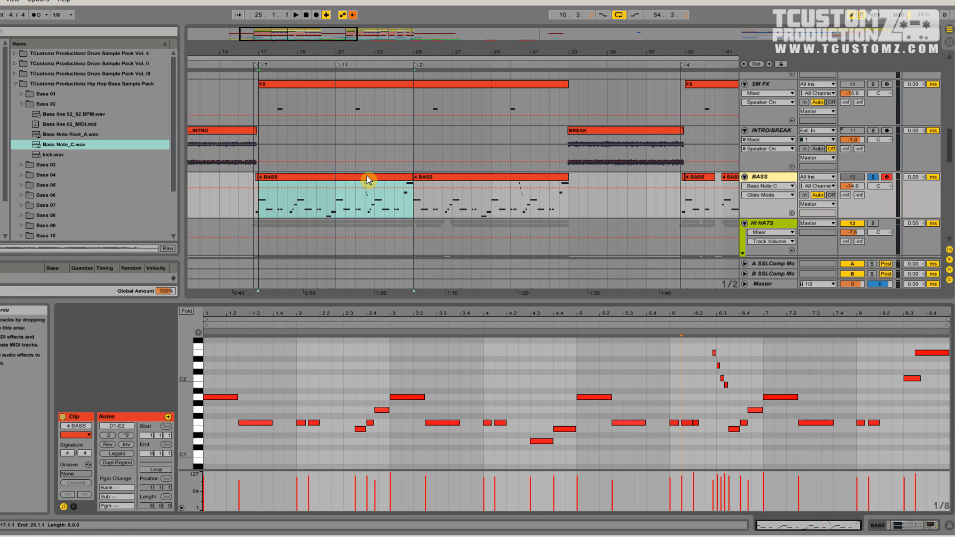
scroll(741, 378, "up", 5)
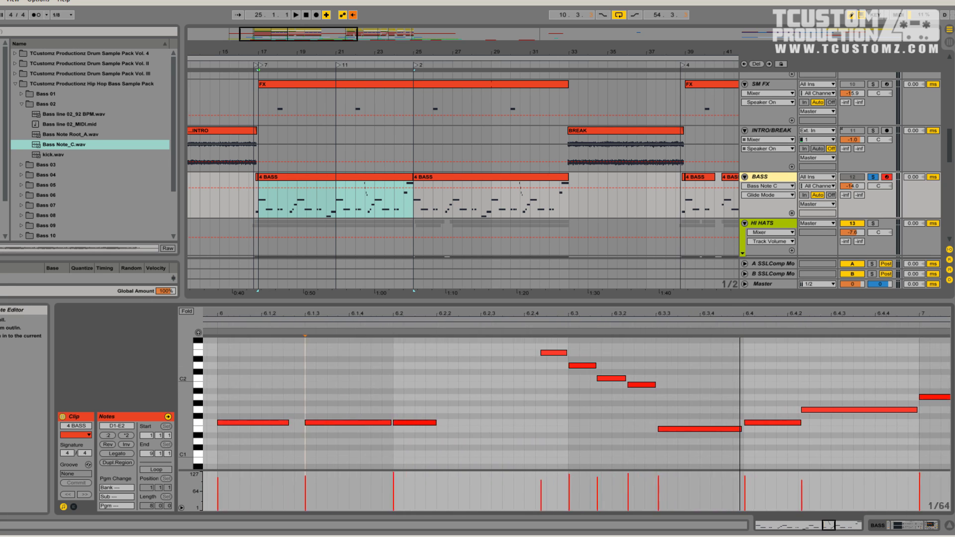
scroll(478, 401, "up", 4)
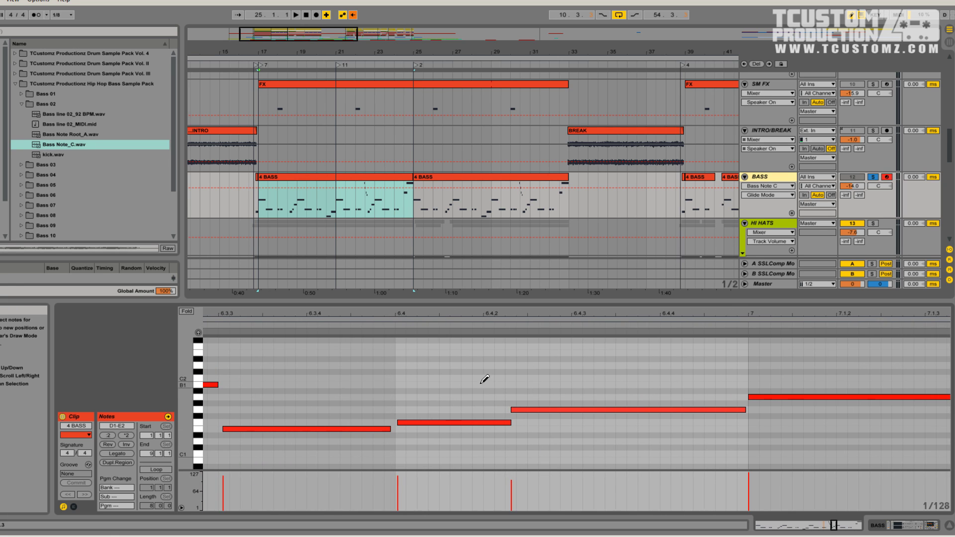
Show the whole 4 BASS clip and play its notes, both soloed and together with the full beat
double_click(578, 314)
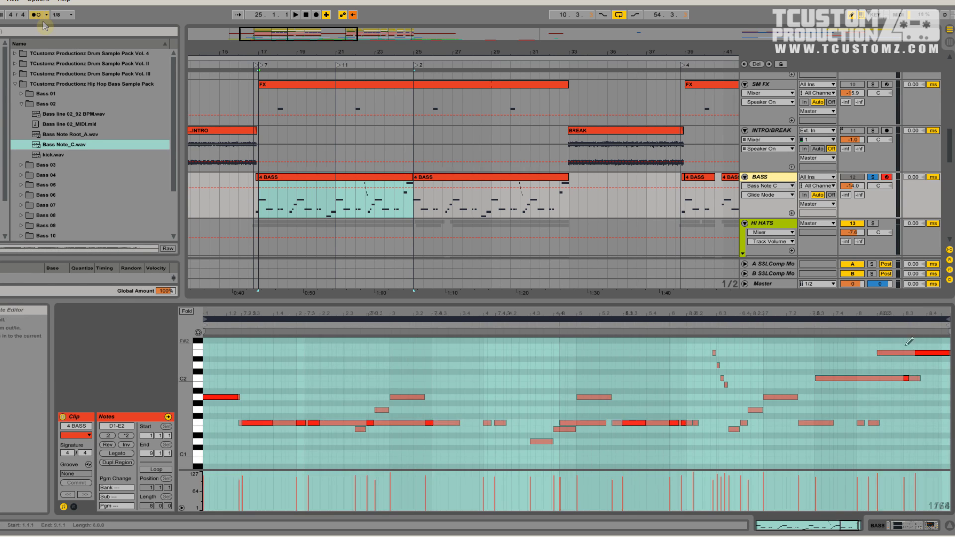
key("space")
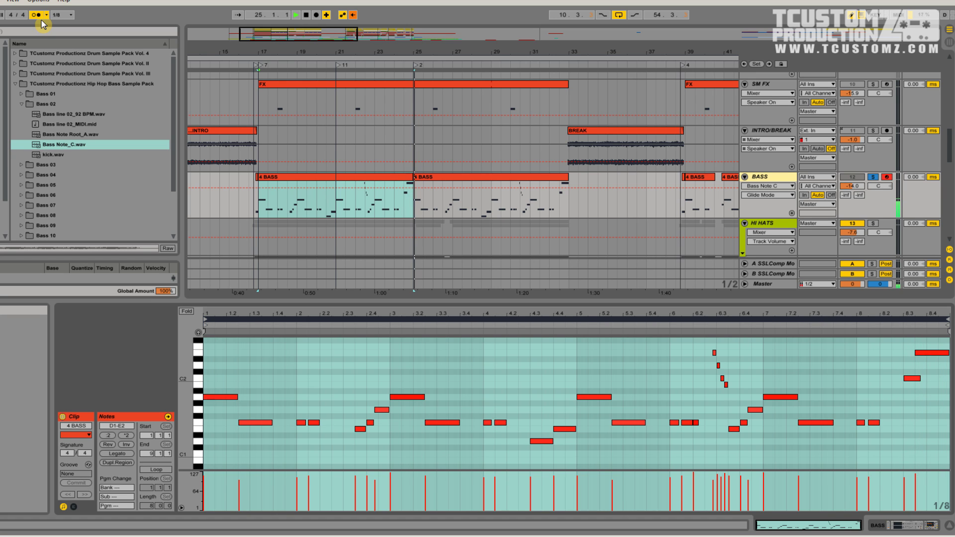
key("space")
scroll(868, 209, "up", 3)
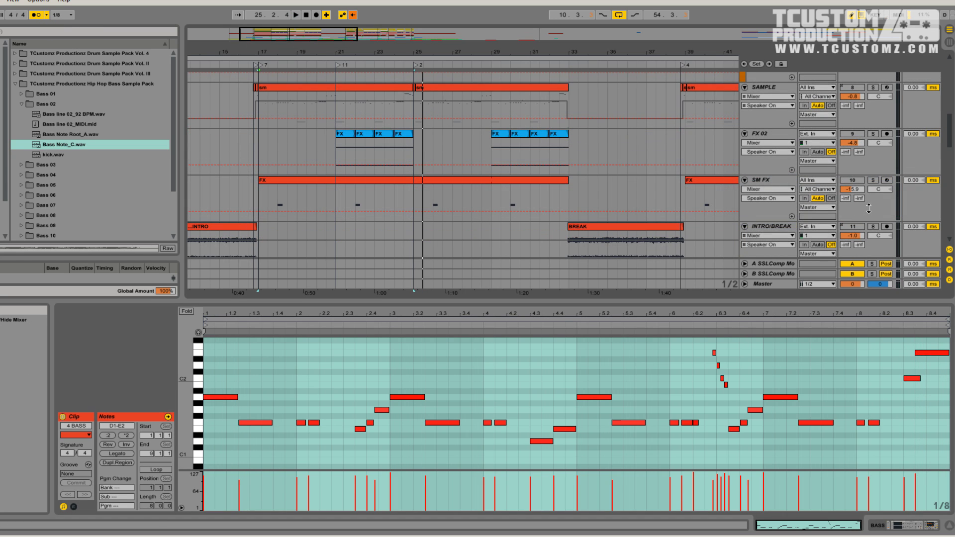
scroll(868, 201, "down", 8)
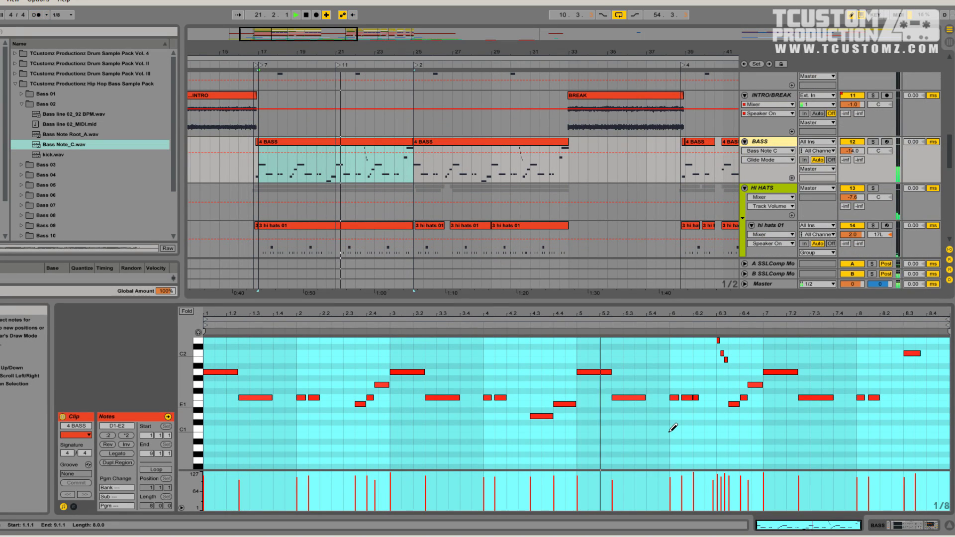
left_click_drag(815, 312, 621, 312)
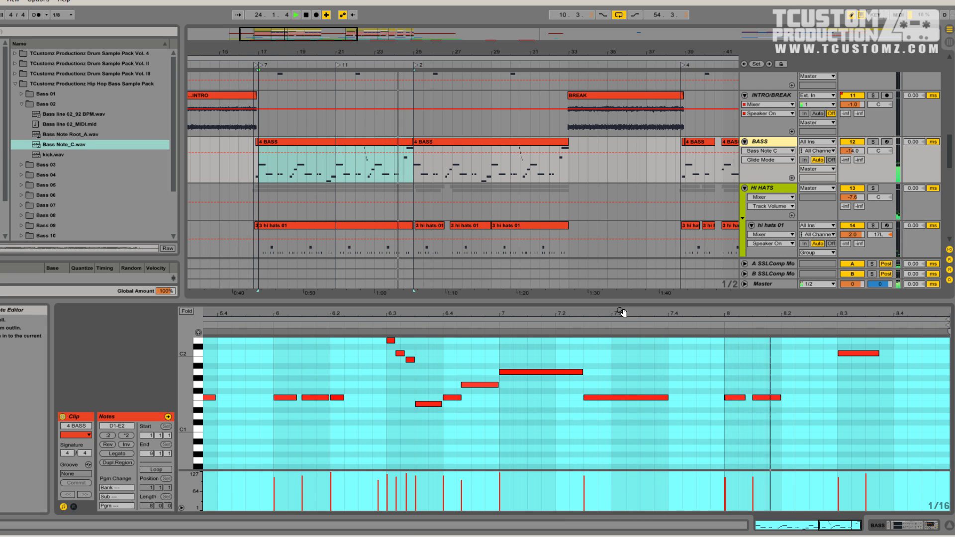
Open the crash track's clip starting at bar 17 and review its CYMBAL notes
scroll(894, 387, "up", 3)
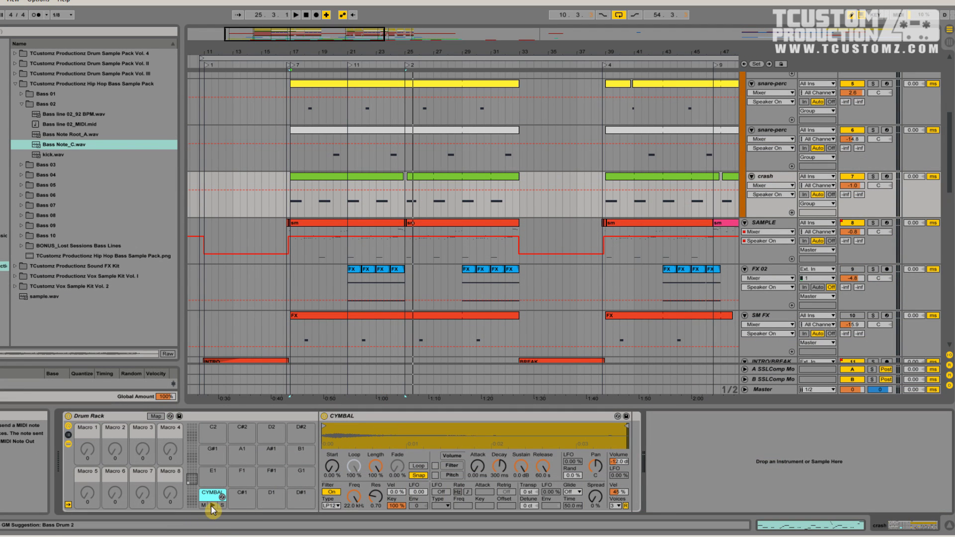
double_click(358, 172)
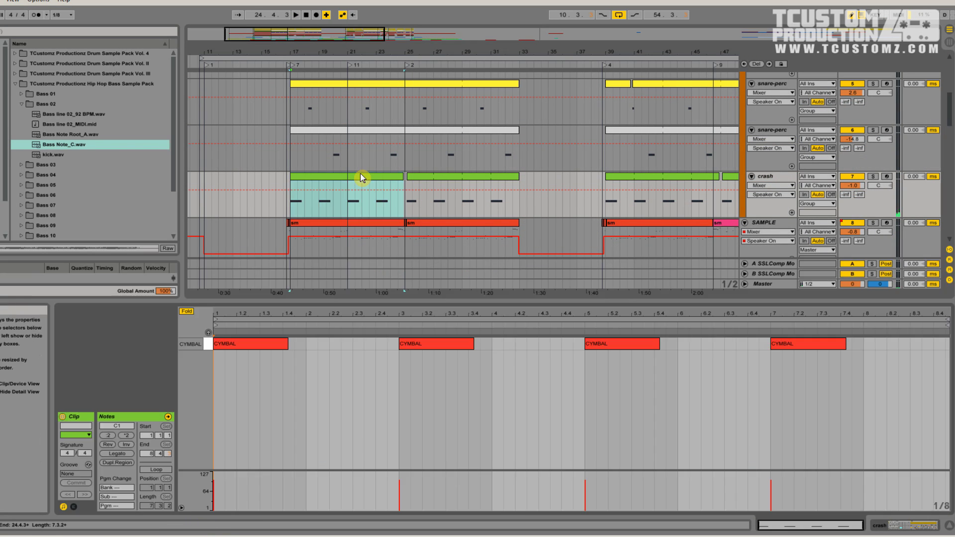
left_click(306, 15)
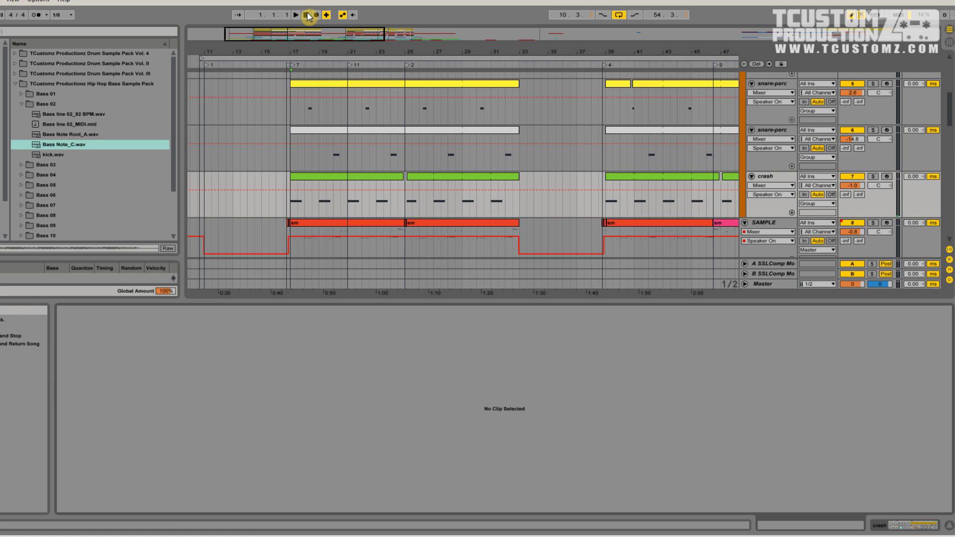
left_click(365, 178)
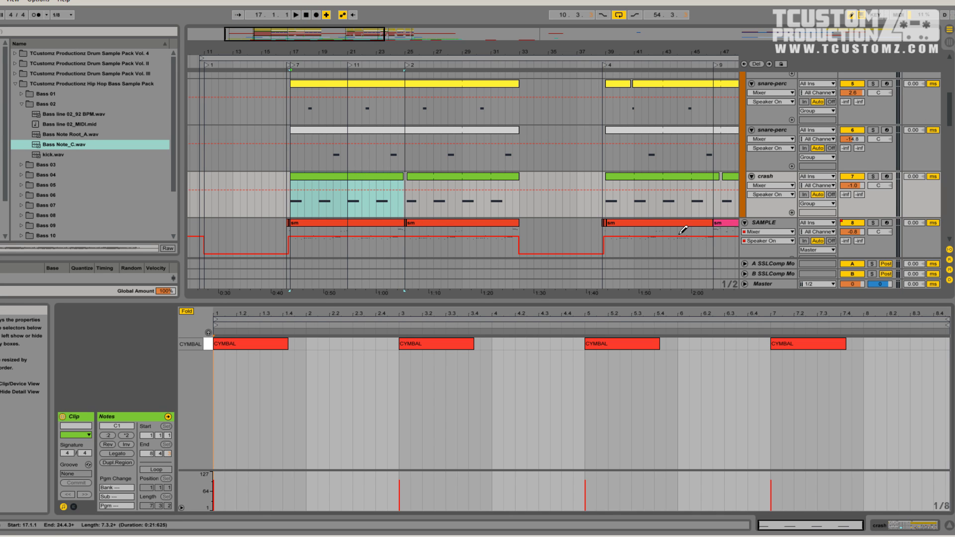
left_click(772, 178)
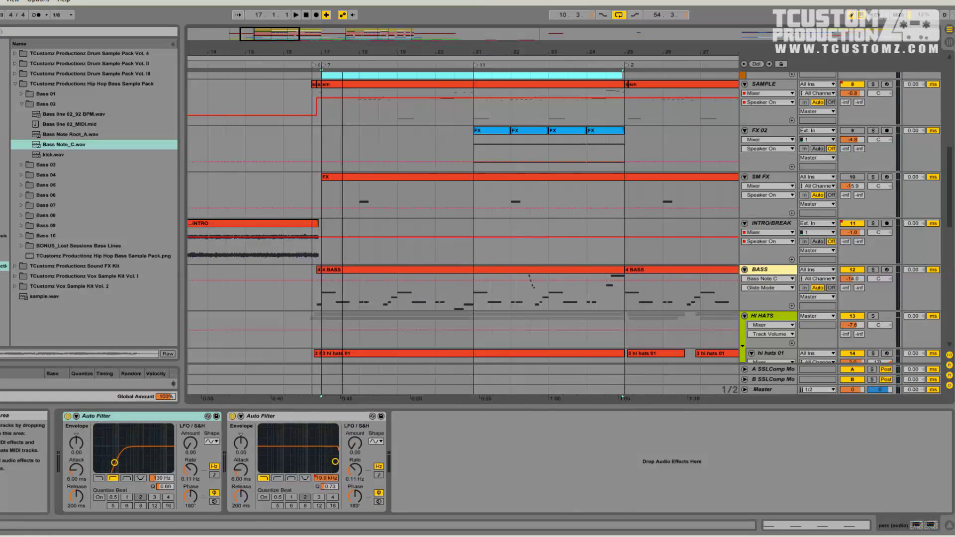
Solo the SAMPLE track, open its sm clip at bar 17 and play the repeated Slice 54 notes close up
left_click(872, 84)
double_click(416, 84)
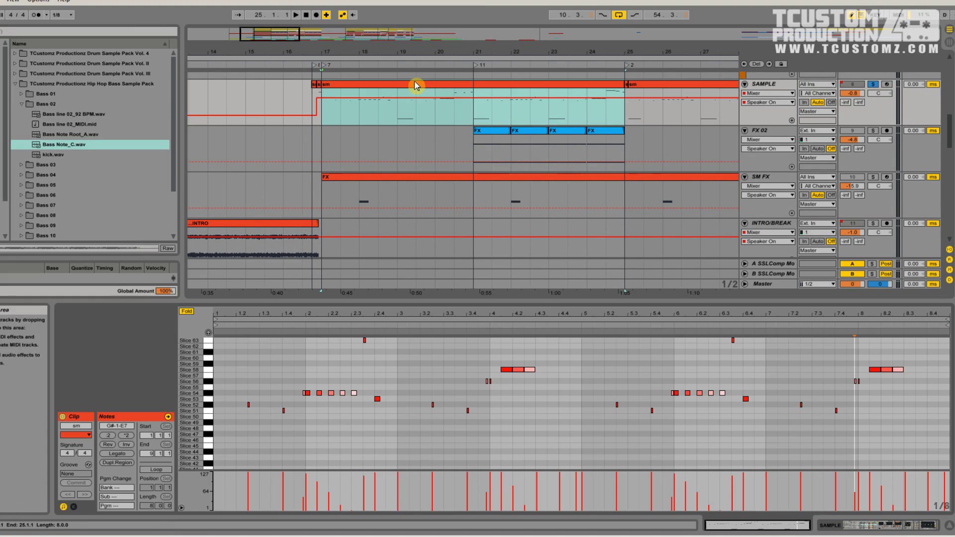
left_click_drag(312, 314, 399, 350)
left_click(366, 325)
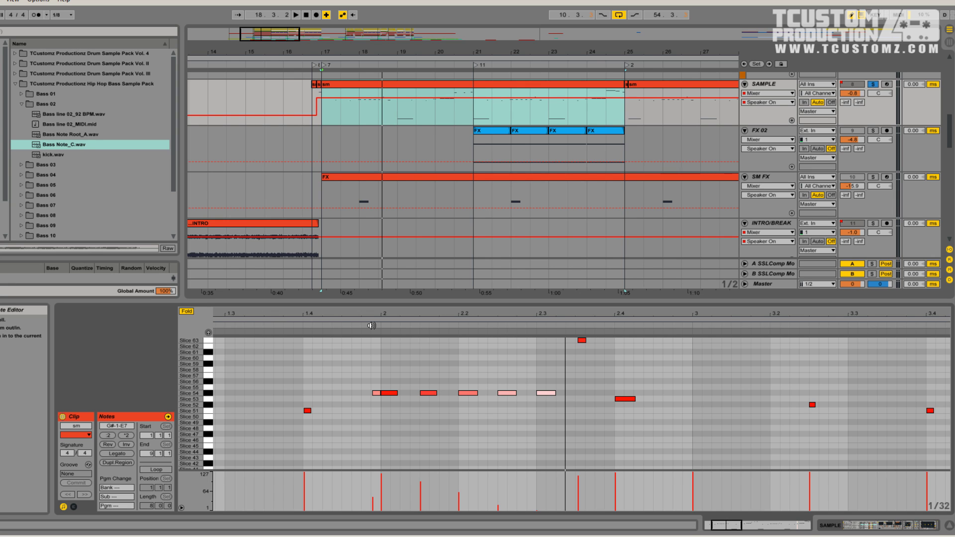
Review the Auto Filter and Simple Delay settings in the SM FX track's device chain
left_click(783, 178)
left_click_drag(896, 525, 895, 525)
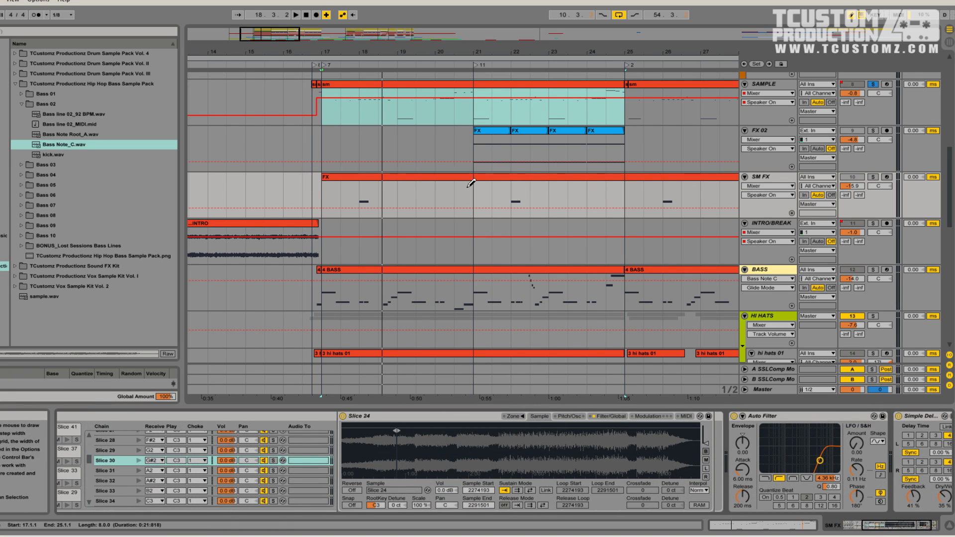
left_click(759, 209)
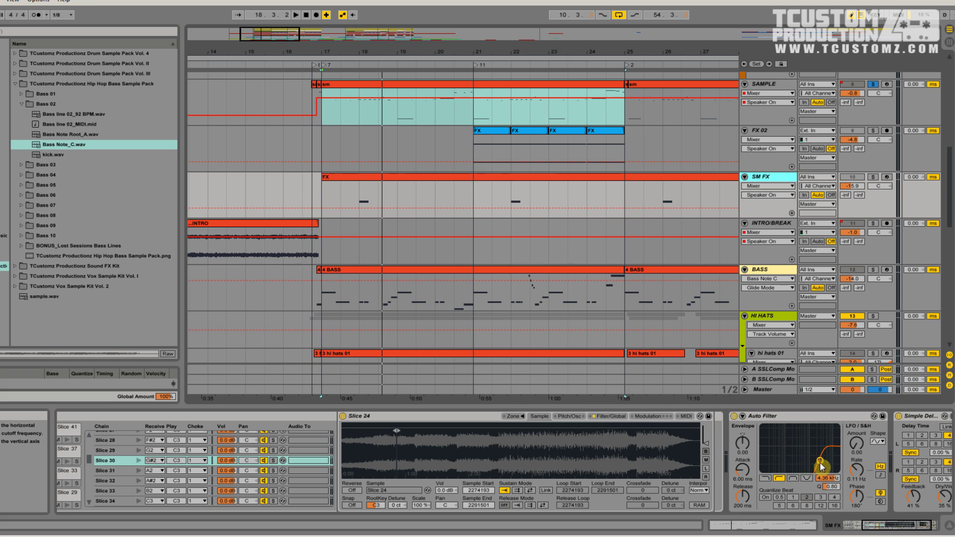
Select the soloed SM FX clip, examine its Slice 30 with the effects chain, and turn the Simple Delay on
left_click(369, 178)
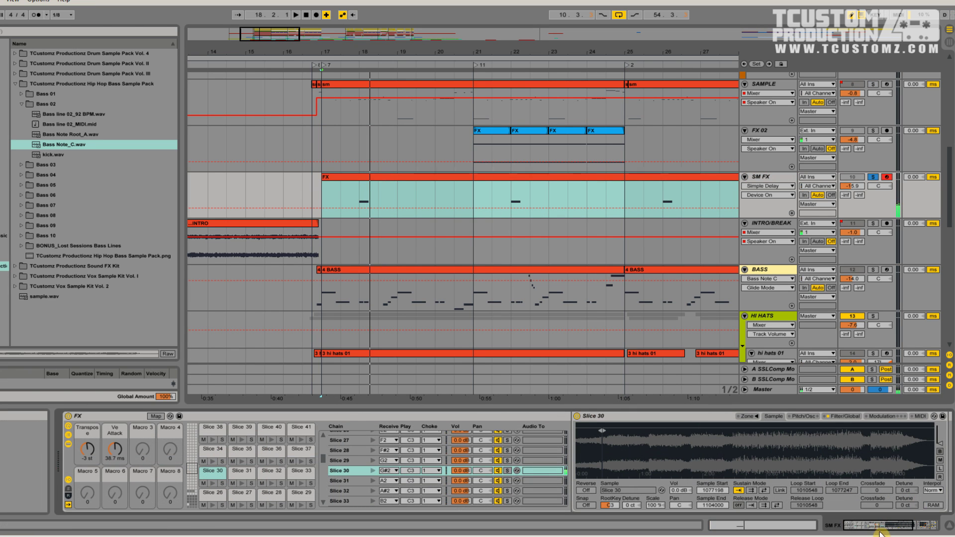
left_click_drag(881, 533, 898, 533)
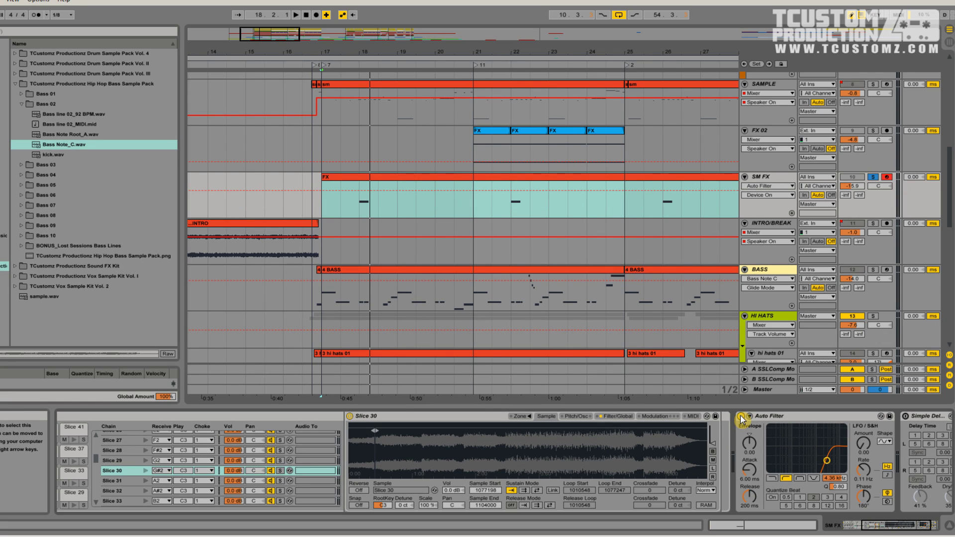
left_click(906, 417)
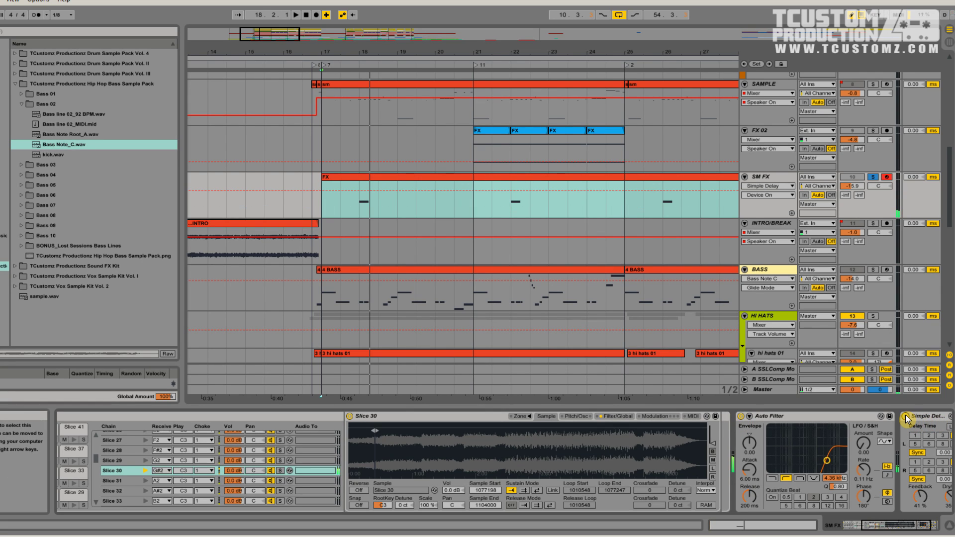
Play the SM FX clip from bar 17 together with the full beat
left_click_drag(901, 526, 876, 526)
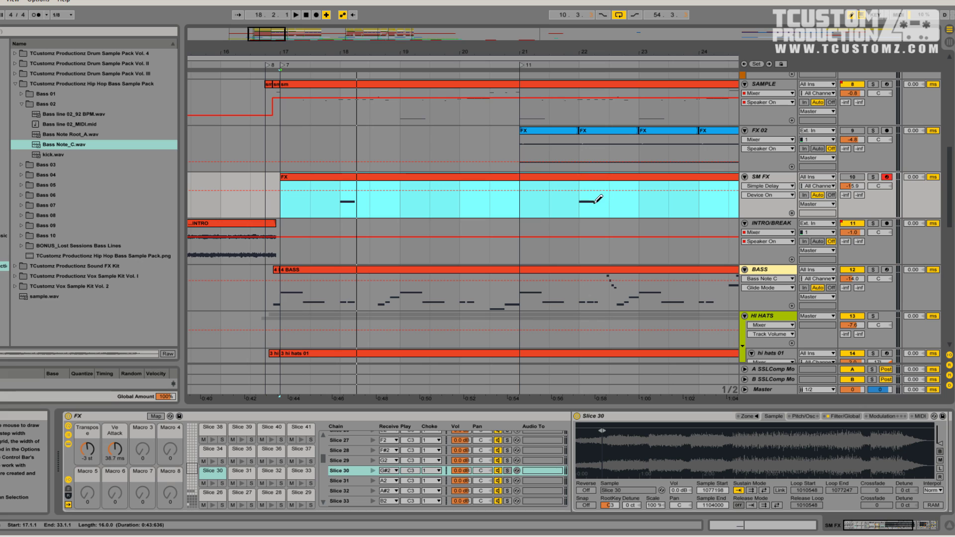
key("space")
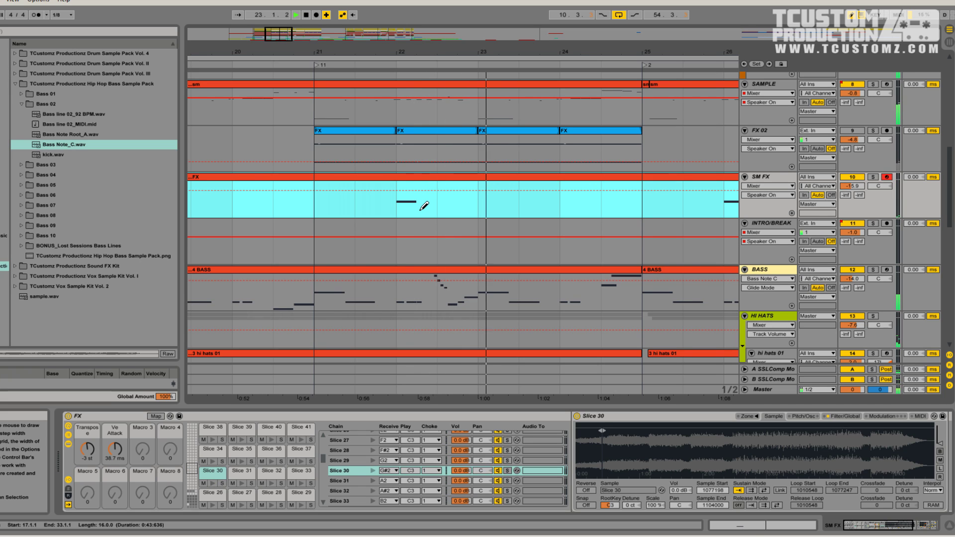
left_click(307, 16)
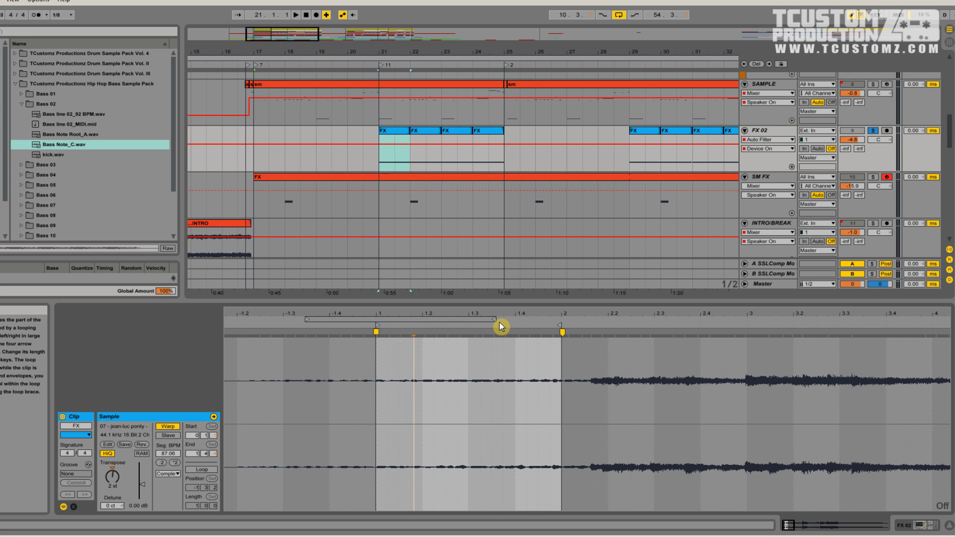
Play the FX 02 clips soloed from bar 21, and again with the full beat from bar 17
left_click(381, 64)
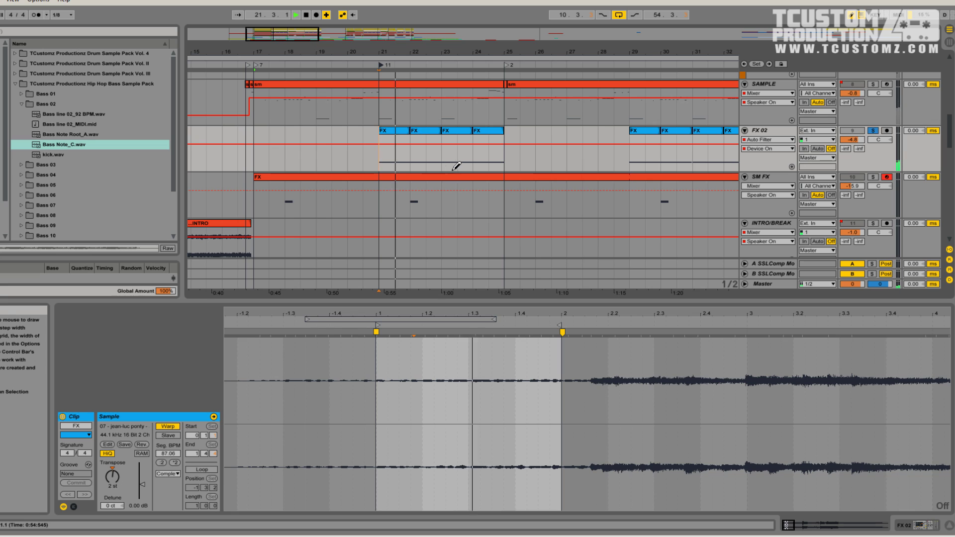
left_click(461, 176)
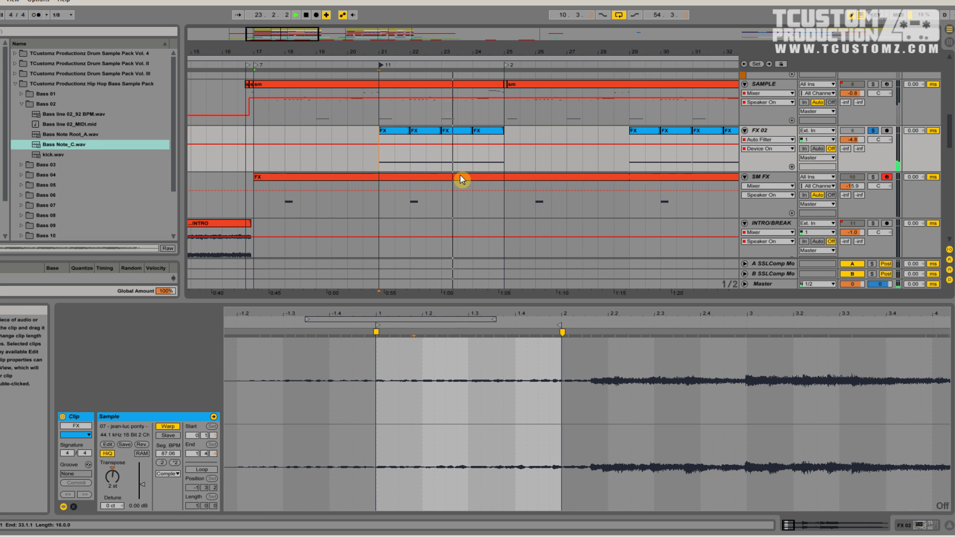
key("space")
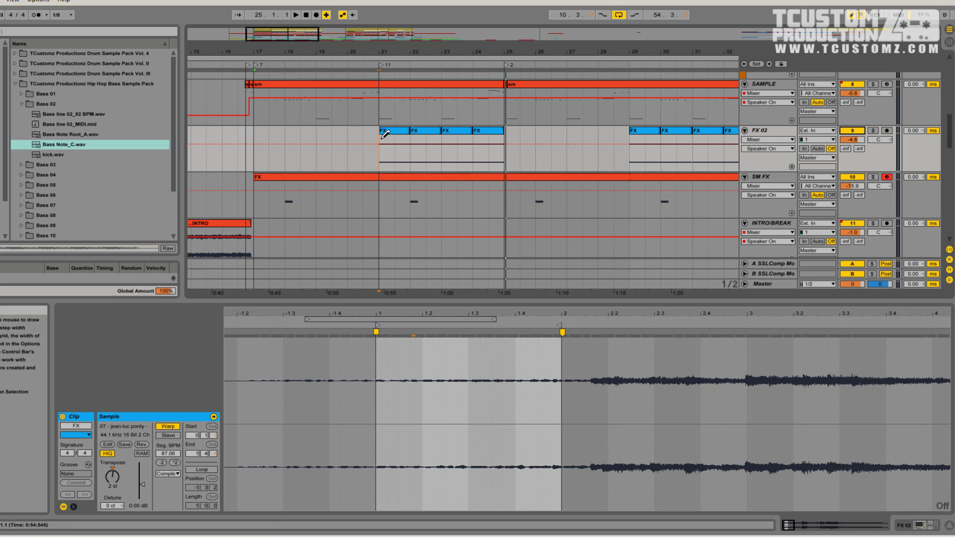
left_click(255, 65)
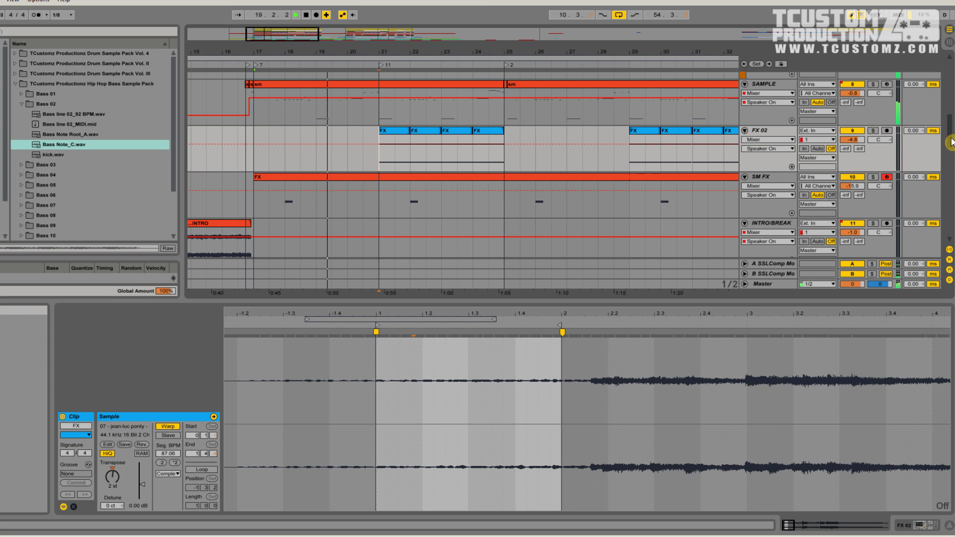
left_click(491, 132)
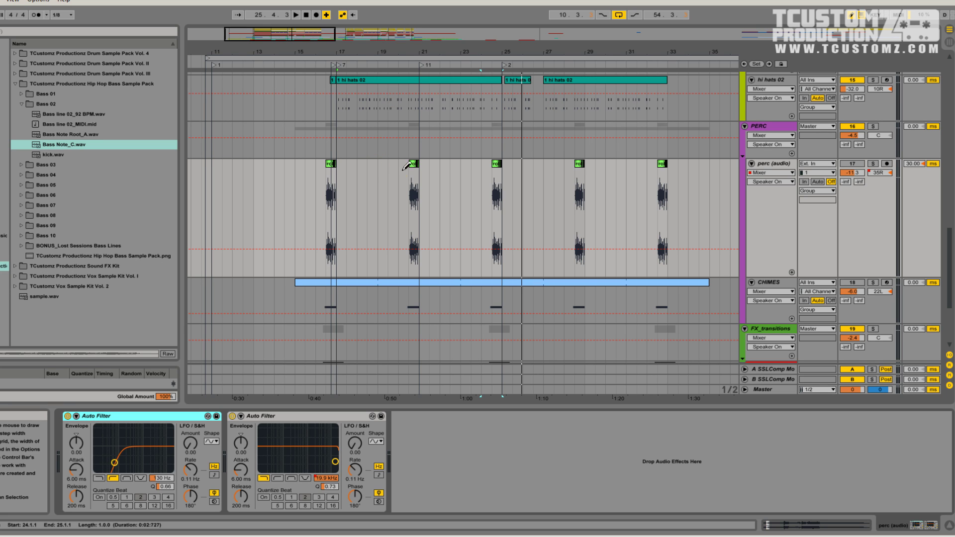
Examine the percussion roll, chimes and swoosh3 transition clips leading into bar 17
left_click_drag(266, 38, 253, 39)
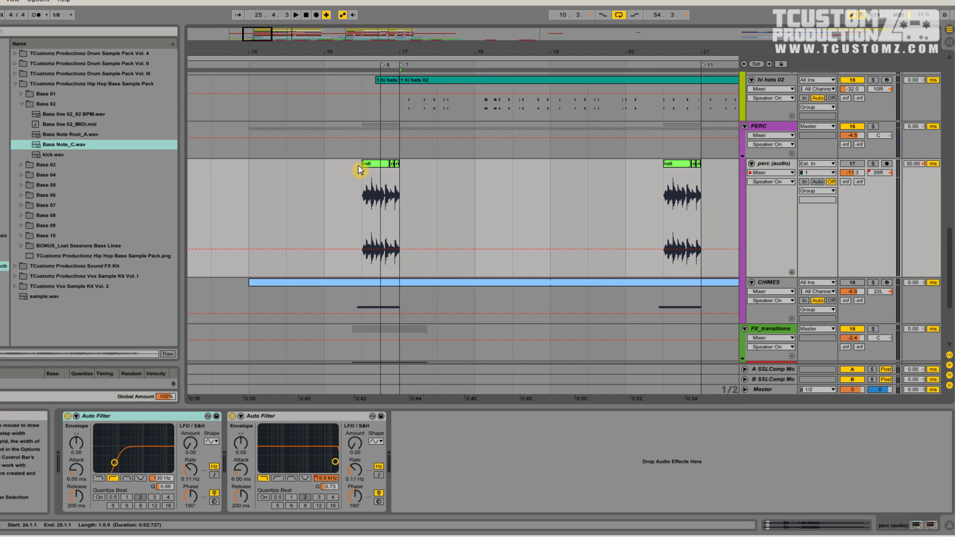
scroll(358, 169, "down", 3)
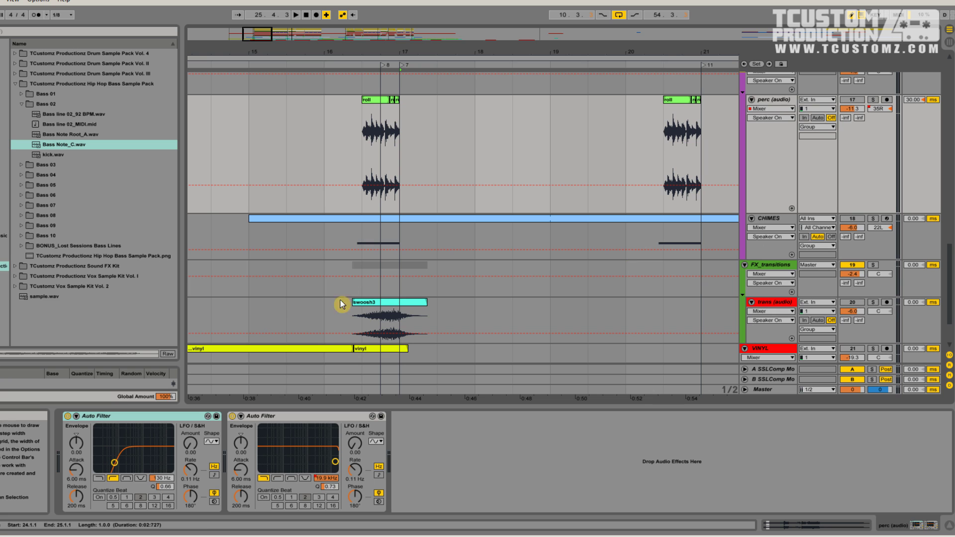
scroll(437, 313, "down", 2)
scroll(467, 222, "up", 5)
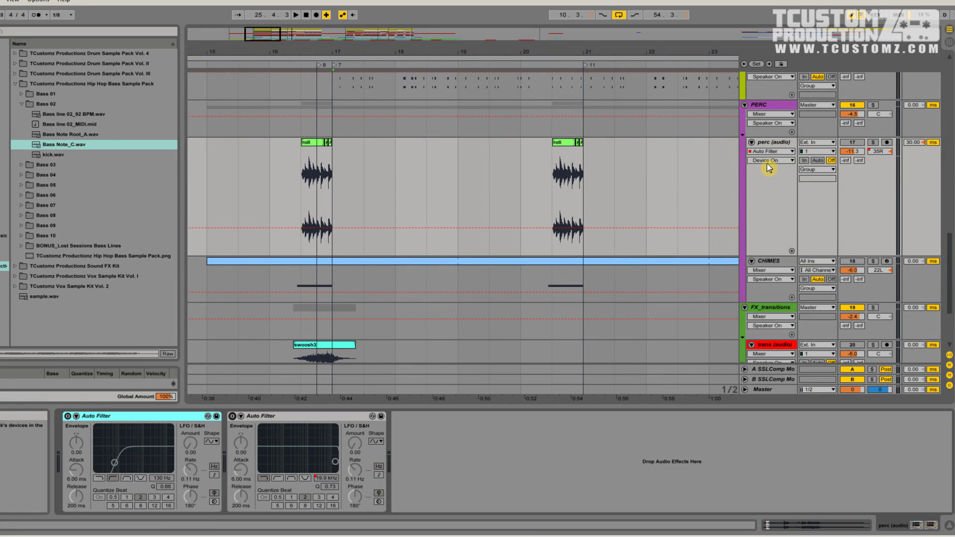
Show the Auto Filter's Frequency automation on the perc (audio) track
left_click(770, 160)
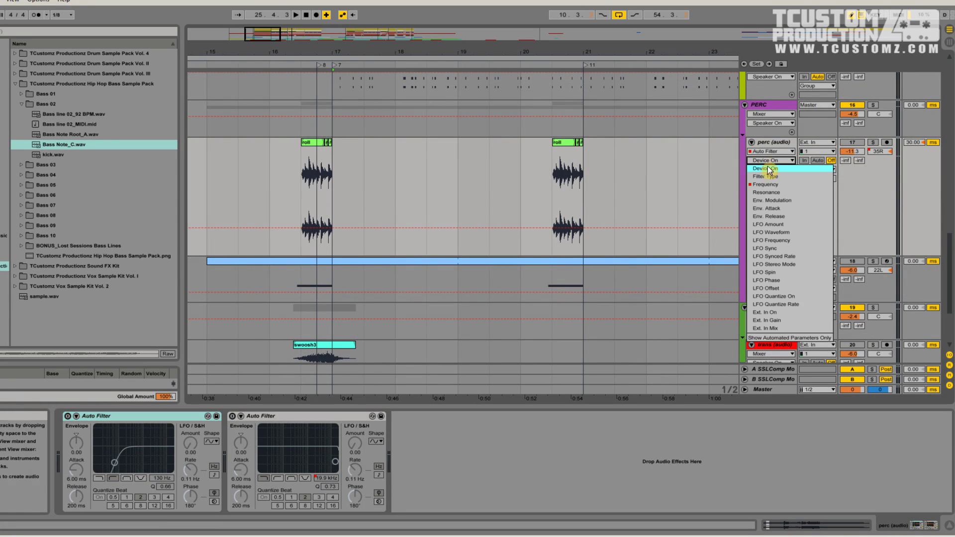
left_click(768, 186)
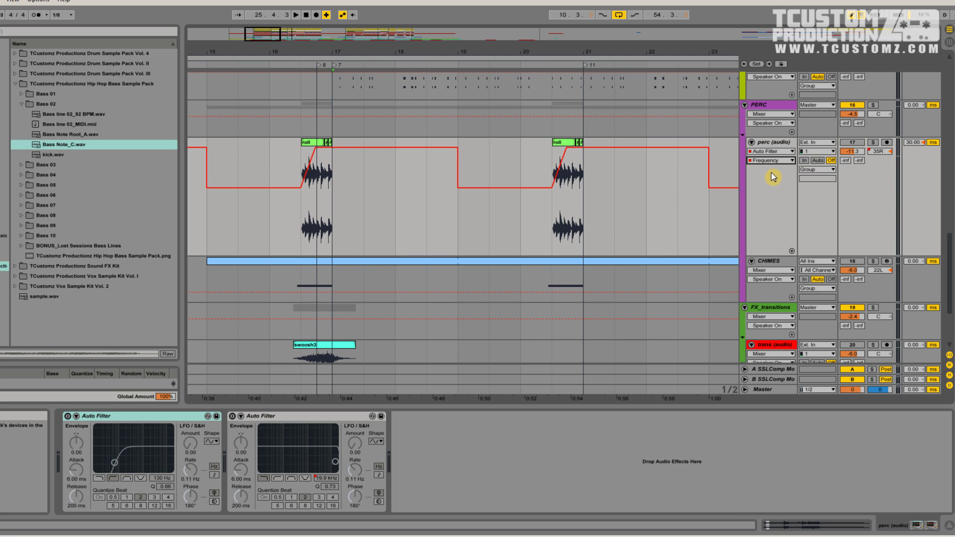
left_click(771, 161)
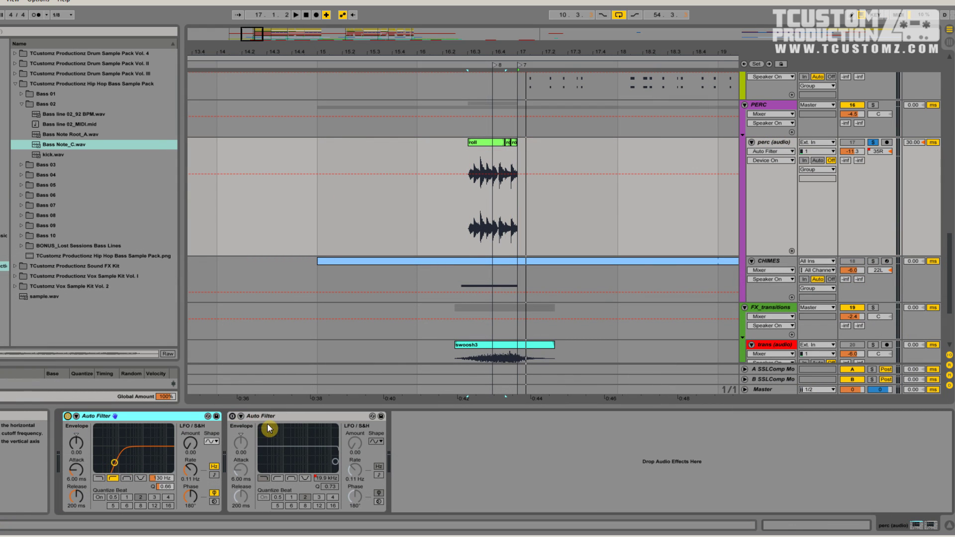
Turn on the second Auto Filter of the perc (audio) track and play the roll through its frequency sweep from bar 16.2
left_click(232, 416)
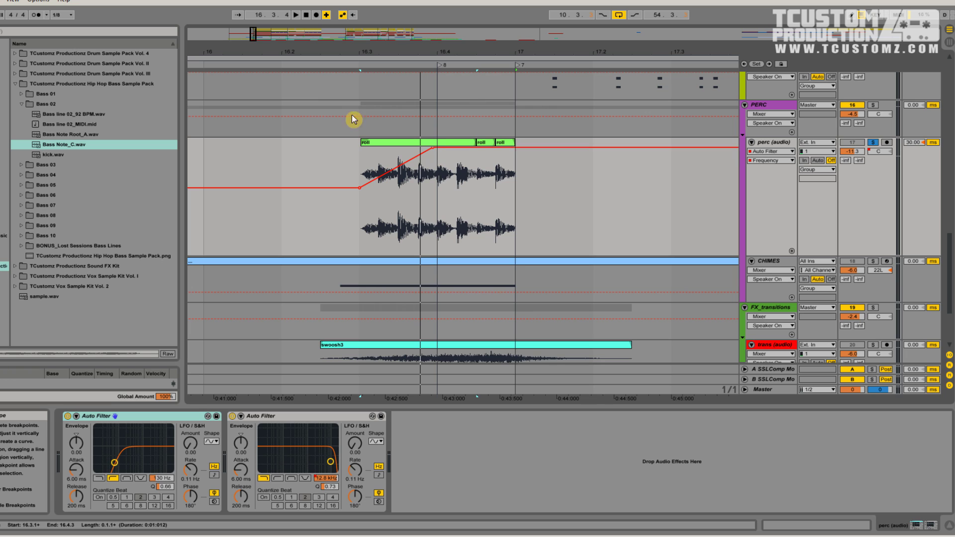
left_click(277, 64)
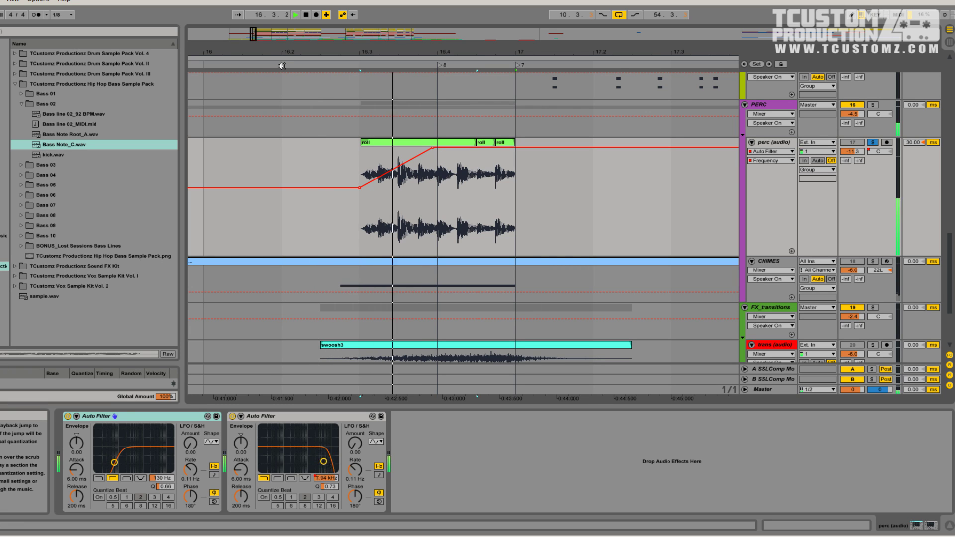
left_click(282, 65)
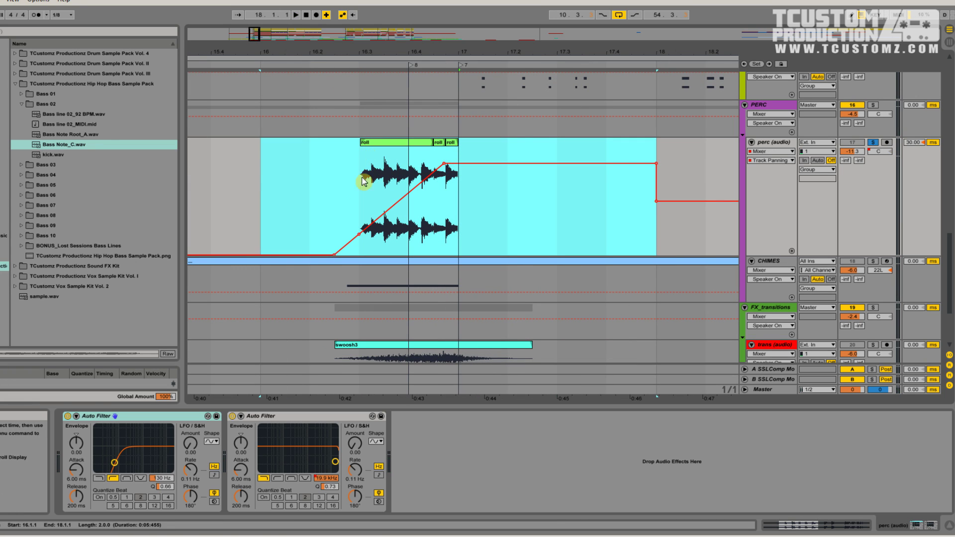
Remove the breakpoint at the start of the roll from the perc (audio) track's Track Panning automation
left_click(359, 233)
mouse_move(445, 168)
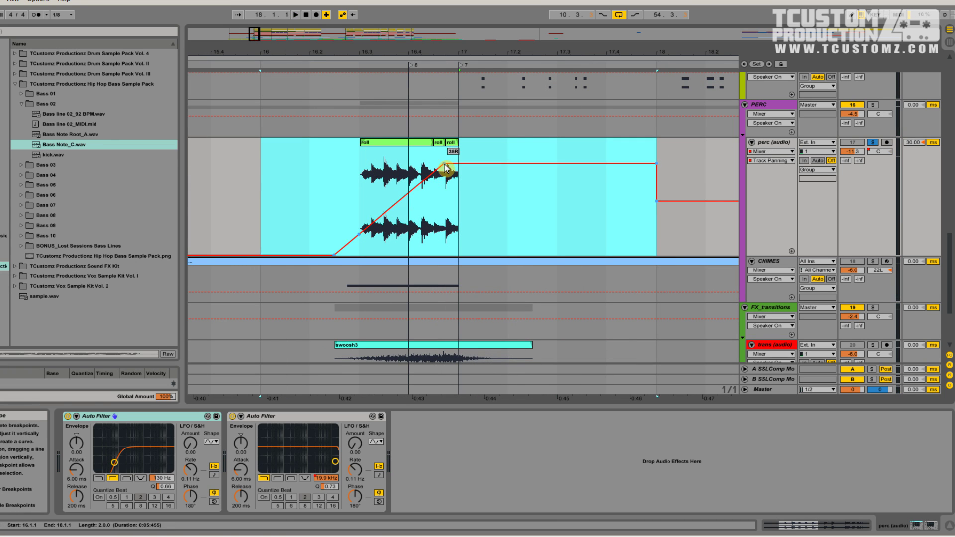
Play the percussion roll with its panning automation, and open and audition the fx_chimes sample in the CHIMES Drum Rack
left_click(355, 67)
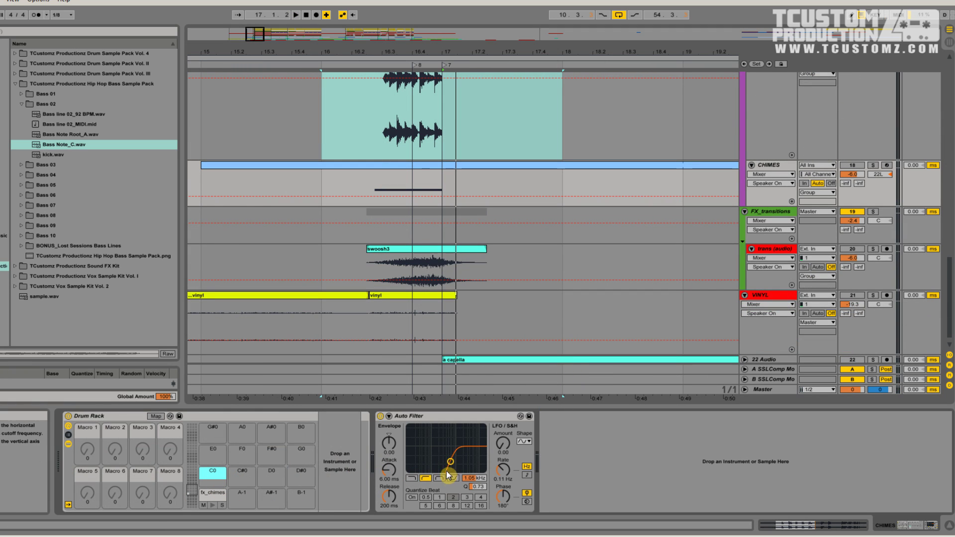
left_click(213, 493)
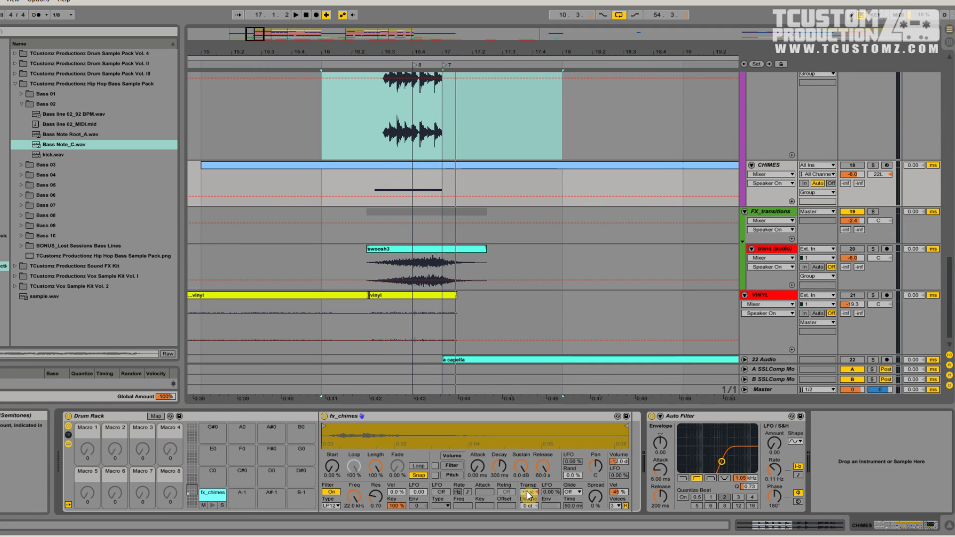
left_click(213, 506)
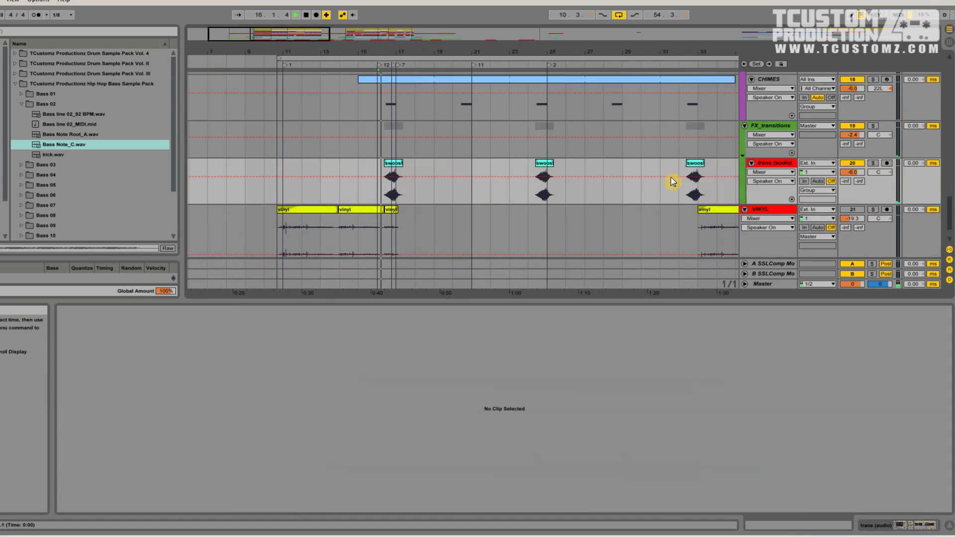
Examine the percussion rolls and hi hats above the chimes and swoosh transitions during playback into bar 17
scroll(672, 182, "up", 4)
scroll(672, 182, "up", 5)
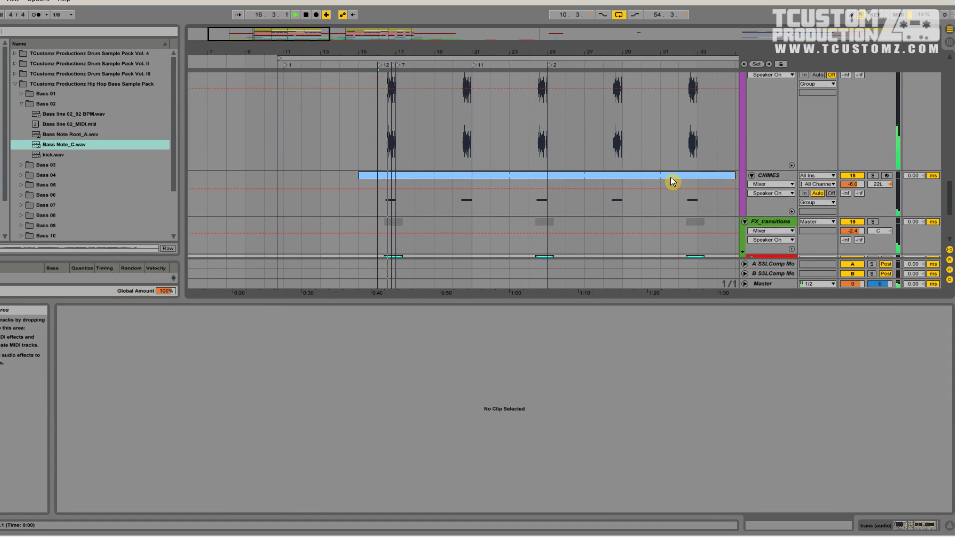
scroll(673, 186, "up", 1)
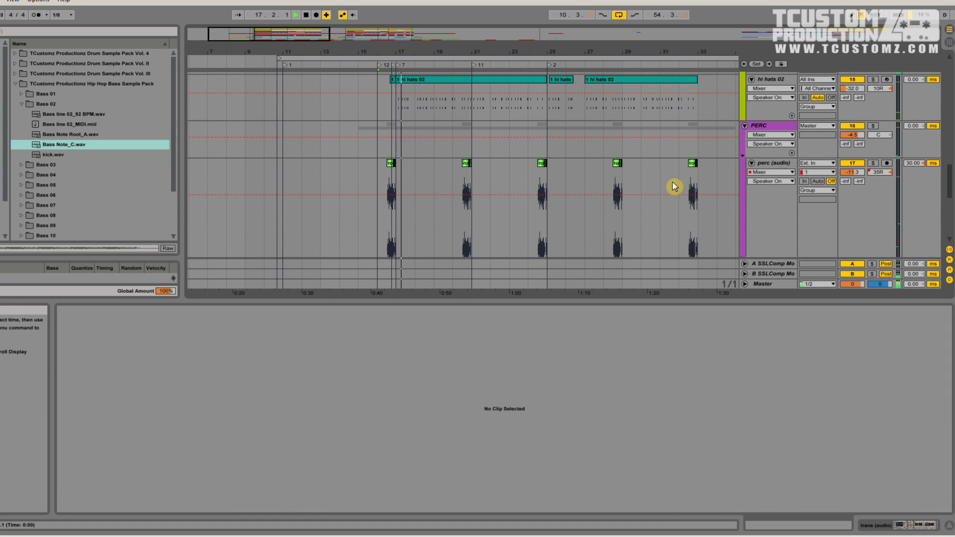
Play the soloed extra snare hit from bar 50
left_click_drag(469, 52, 464, 77)
scroll(383, 119, "up", 5)
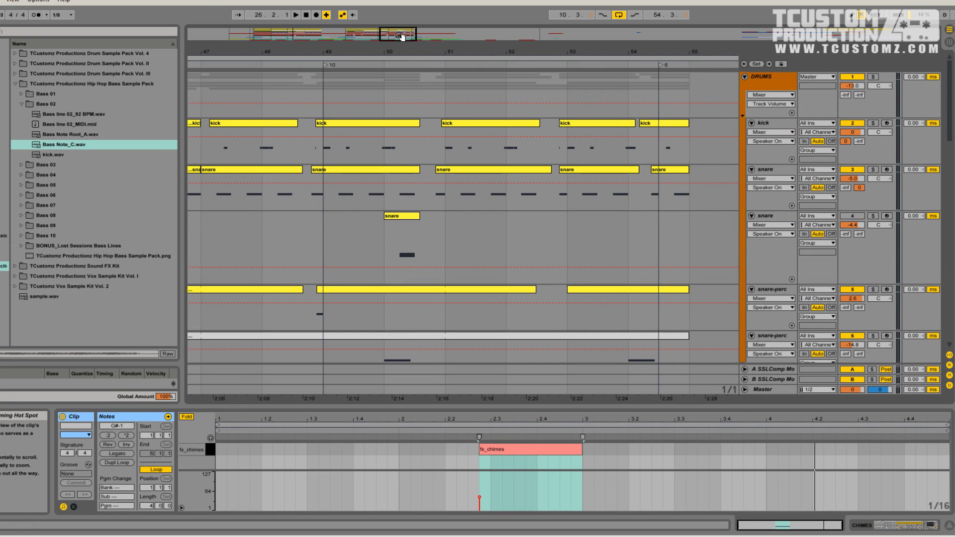
mouse_move(401, 36)
left_mouse_down()
mouse_move(397, 11)
mouse_move(397, 36)
left_mouse_up()
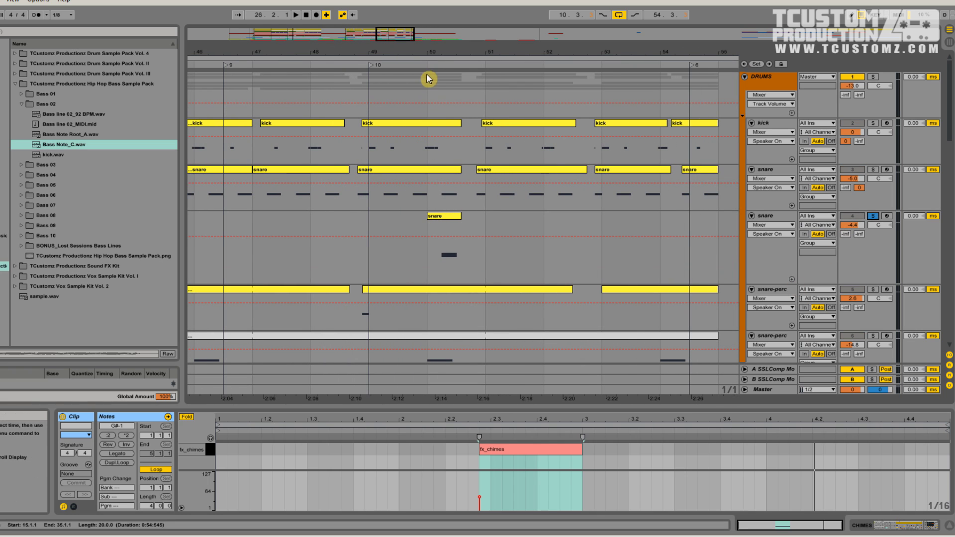
left_click(432, 66)
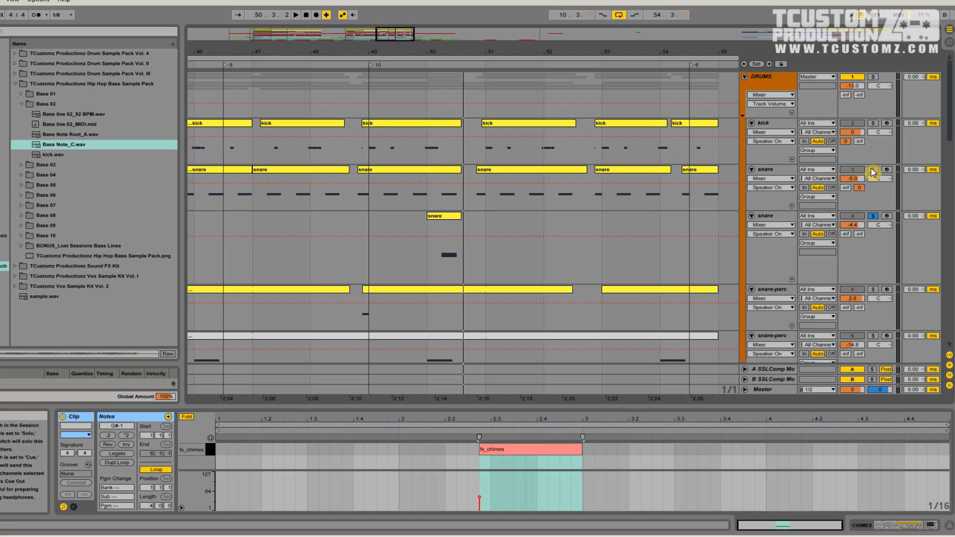
Show the extra snare's Auto Filter and Reverb devices, and play it with the main snare also soloed from bar 50
left_click(543, 250)
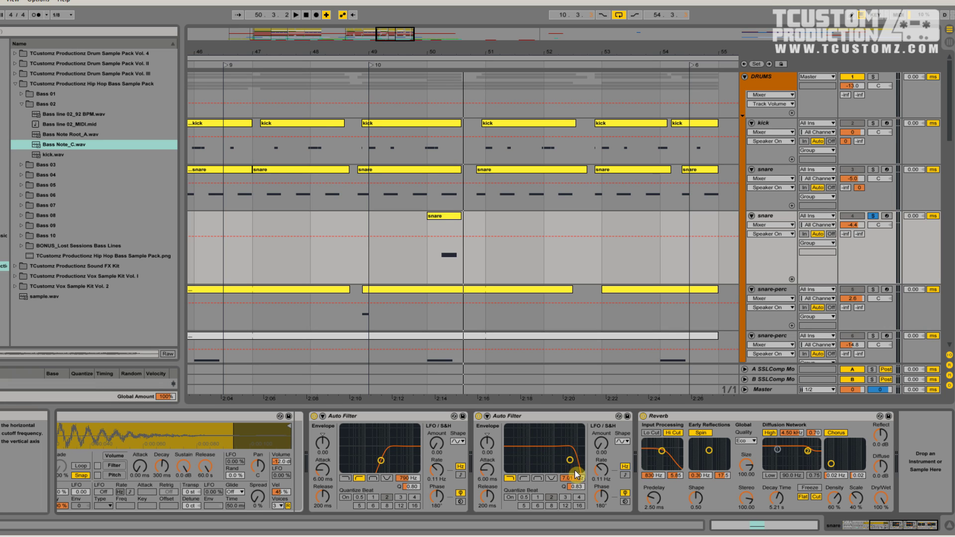
left_click(781, 215)
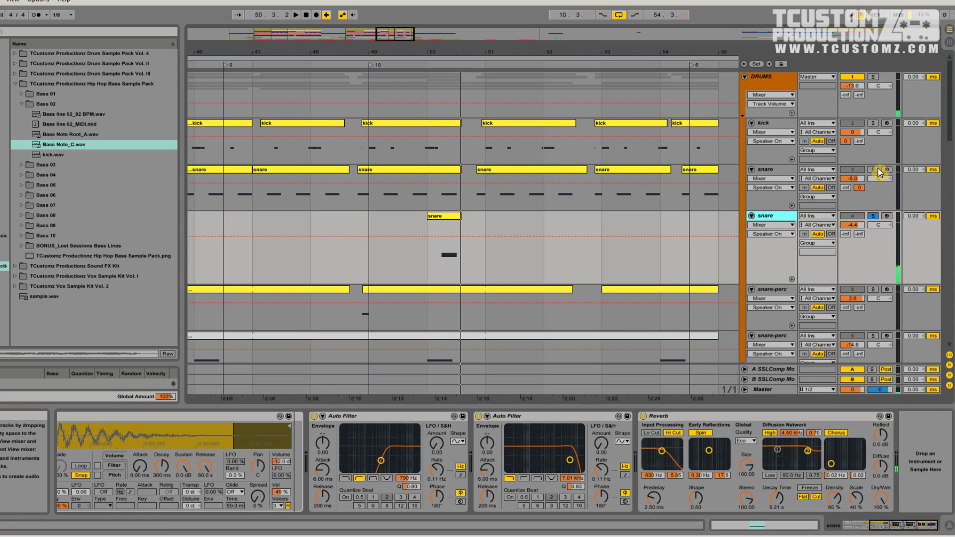
left_click(873, 170)
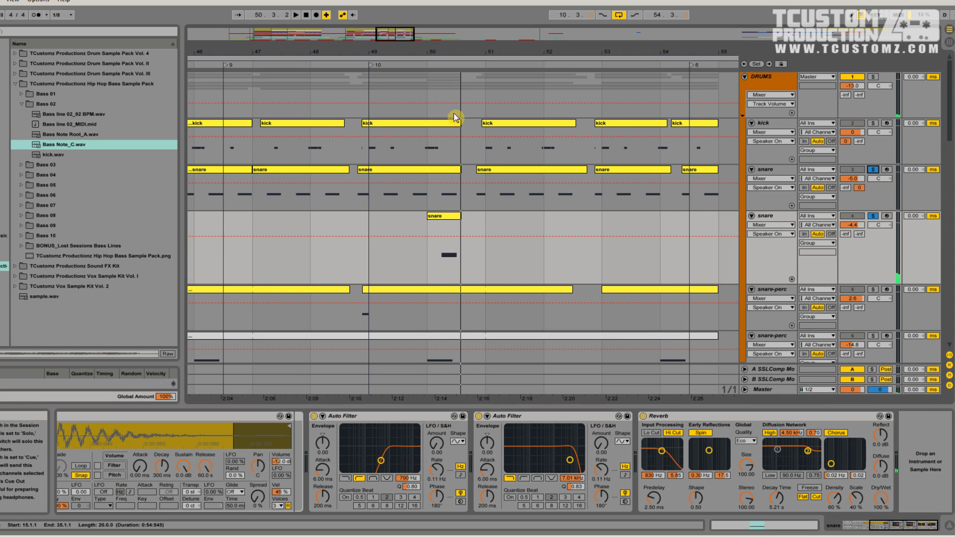
left_click(434, 65)
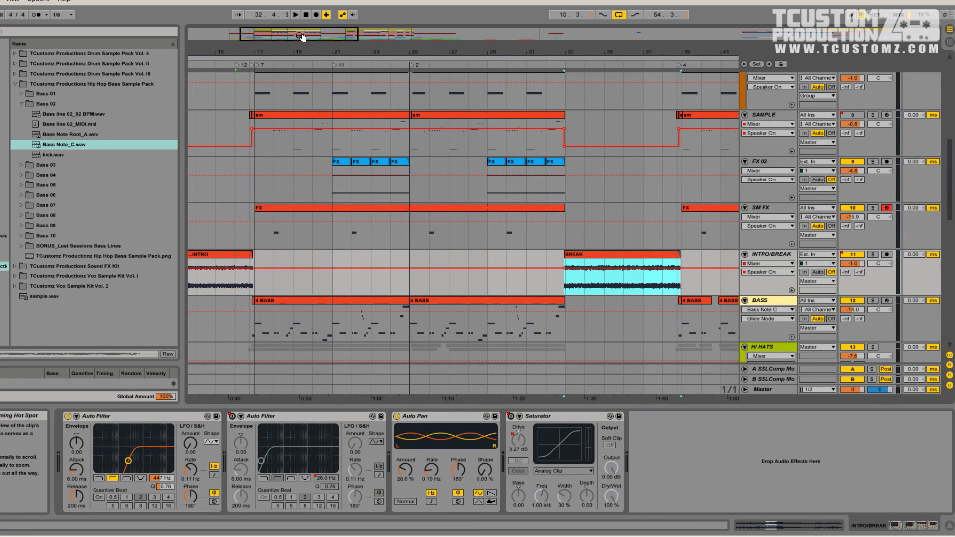
Open the BREAK clip after bar 32 on the INTRO/BREAK track, and play the arrangement from the locator at bar 16
left_click_drag(305, 36, 408, 31)
left_click(358, 257)
double_click(641, 254)
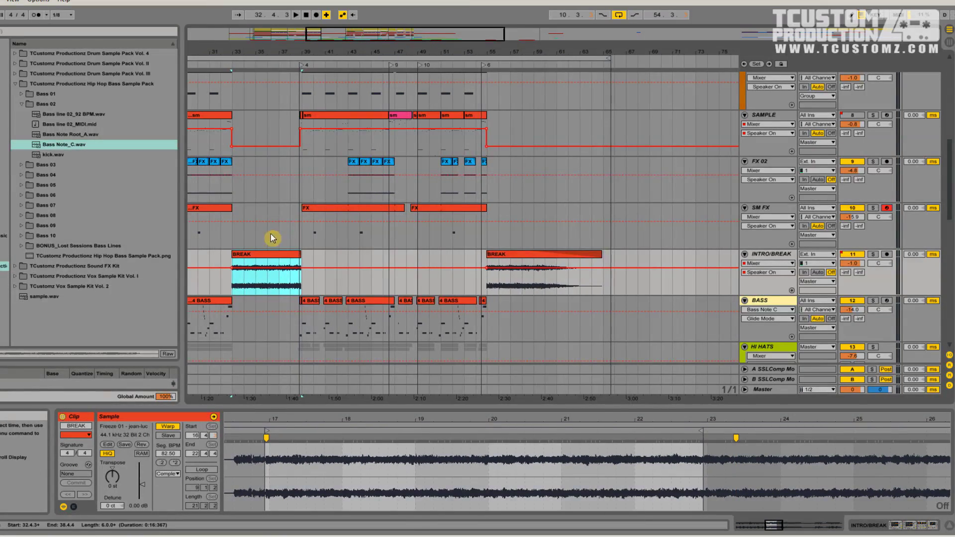
left_click_drag(330, 31, 311, 54)
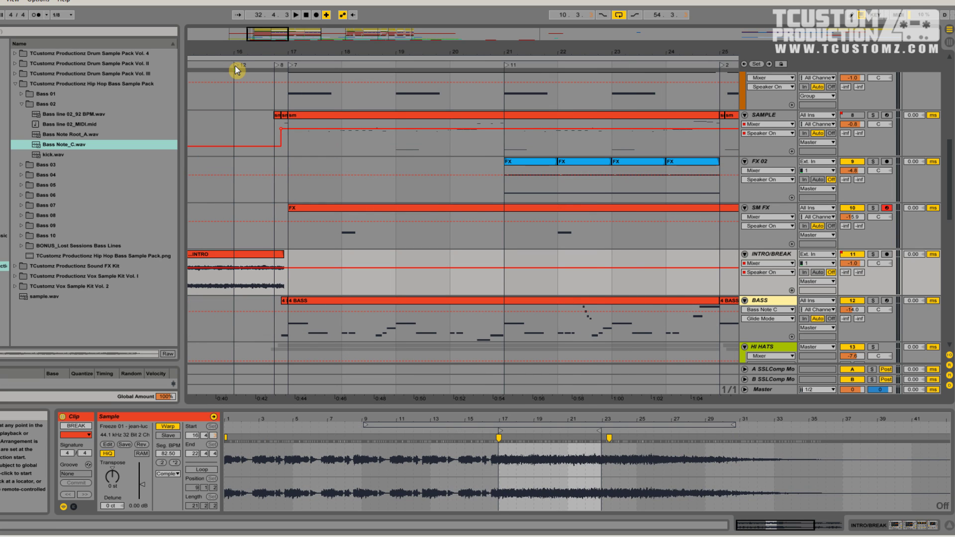
left_click(235, 66)
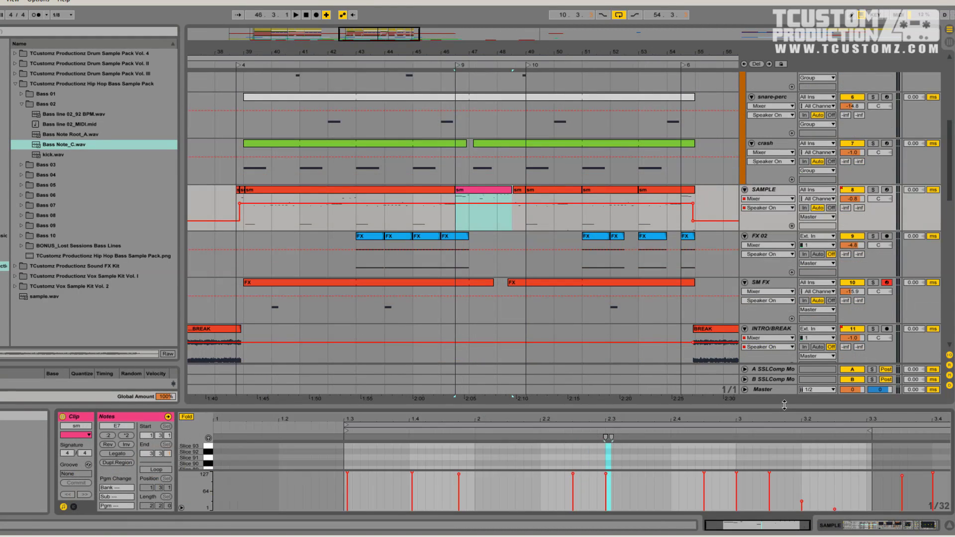
Select the pink sm clip at bar 46 on the SAMPLE track and enlarge its note editor to examine the slices
left_click(488, 201)
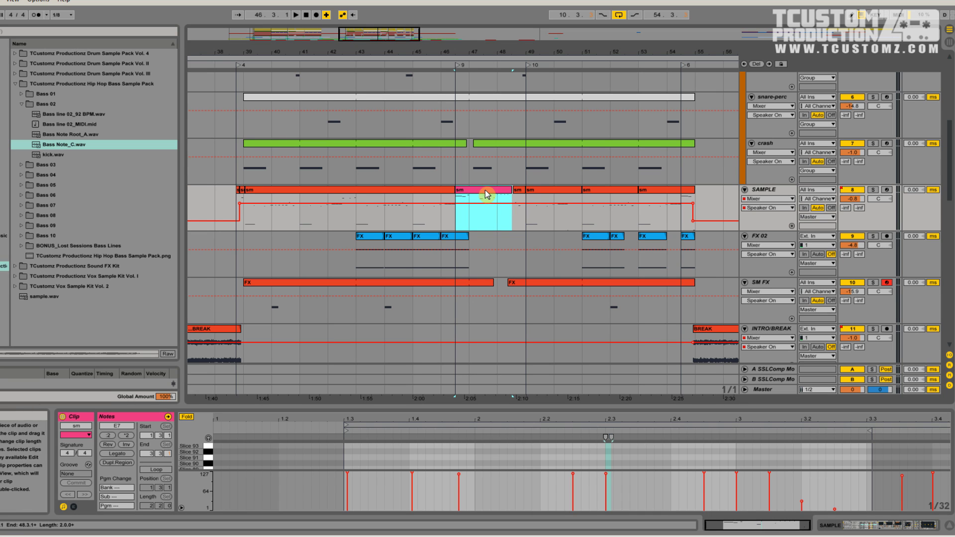
left_click_drag(594, 407, 461, 106)
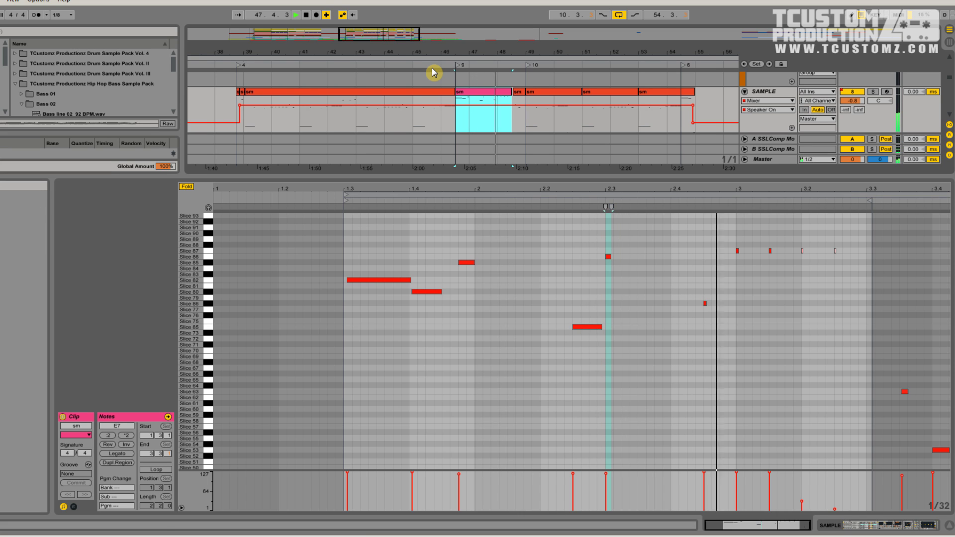
left_click_drag(873, 188, 874, 214)
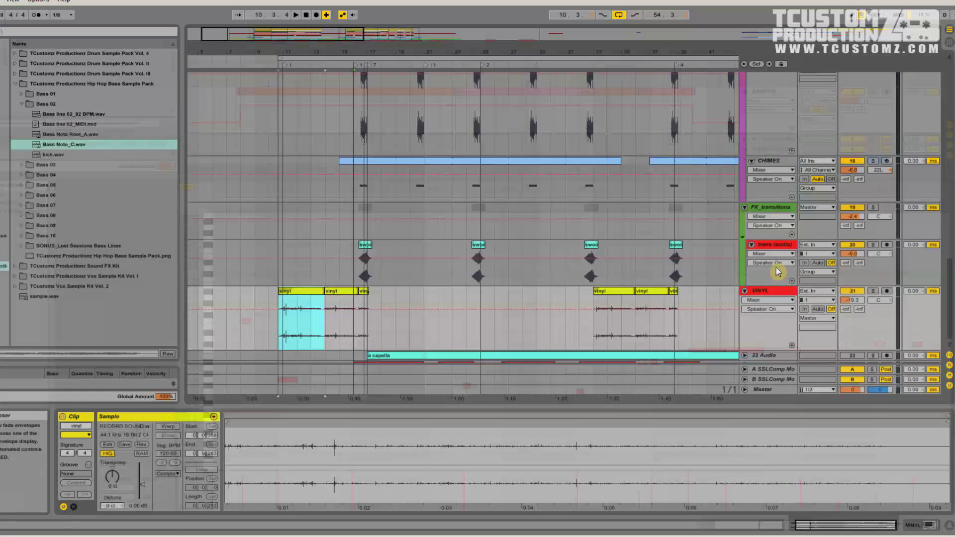
Solo the VINYL track and play its record noise from the locator at bar 11
left_click(873, 291)
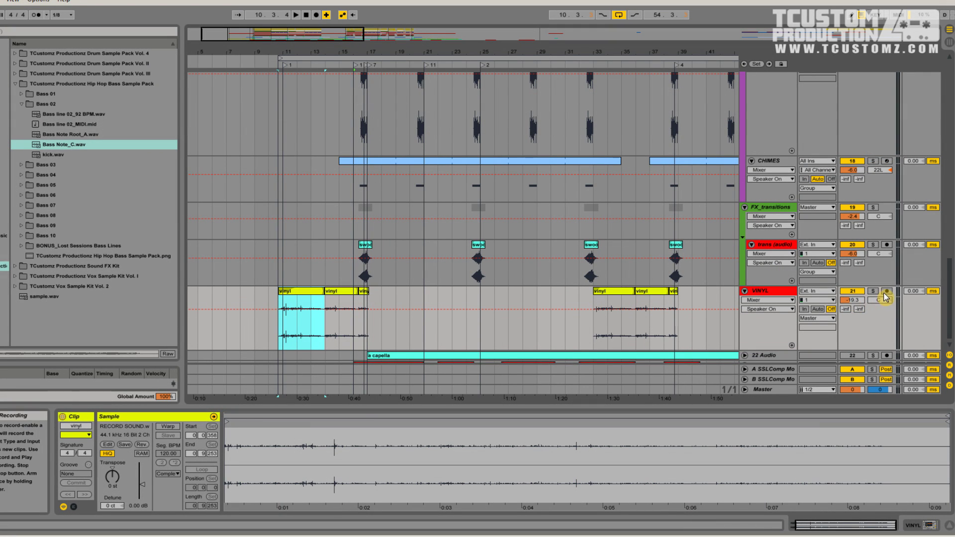
left_click(285, 66)
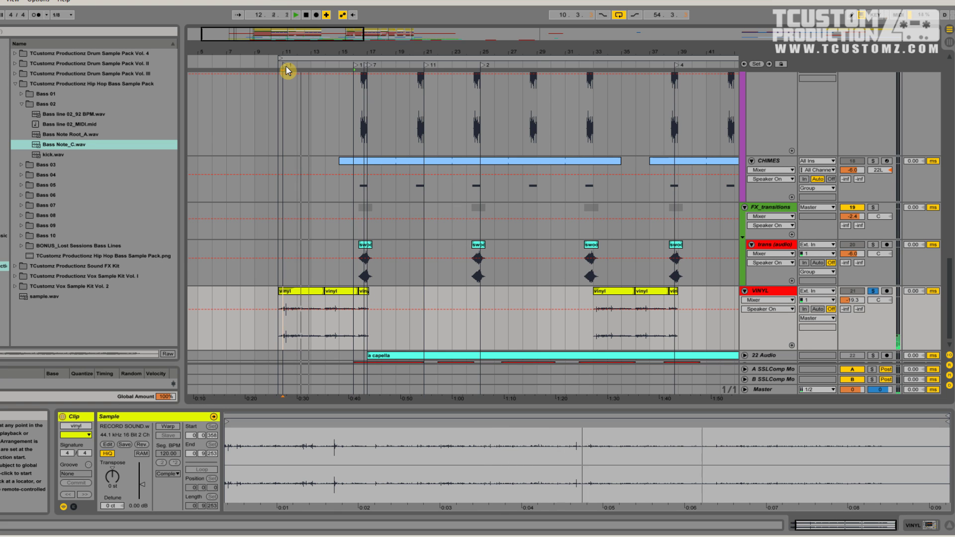
key("space")
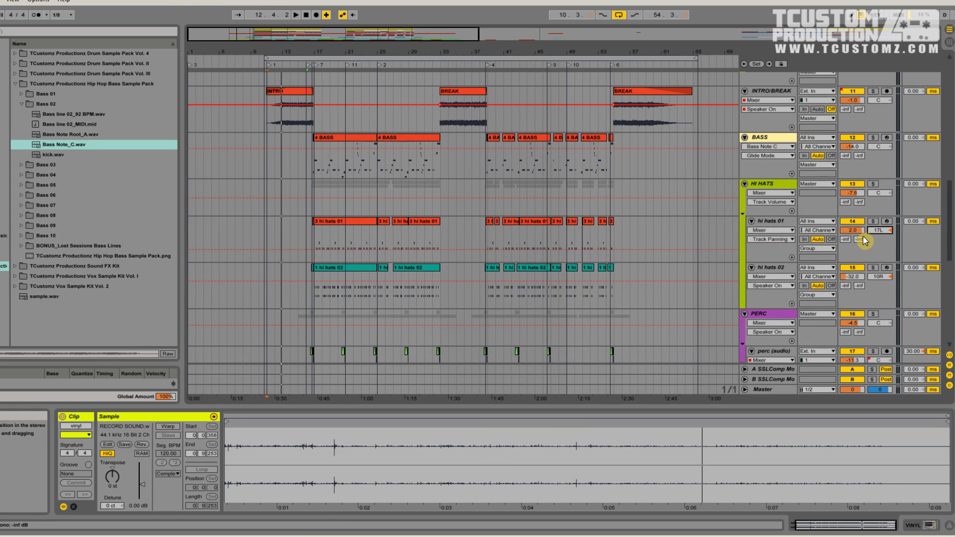
Show the Track Panning automation of the hi hats 02 track and review the panning of the neighbouring tracks
left_click(879, 277)
scroll(879, 306, "down", 3)
scroll(879, 309, "up", 10)
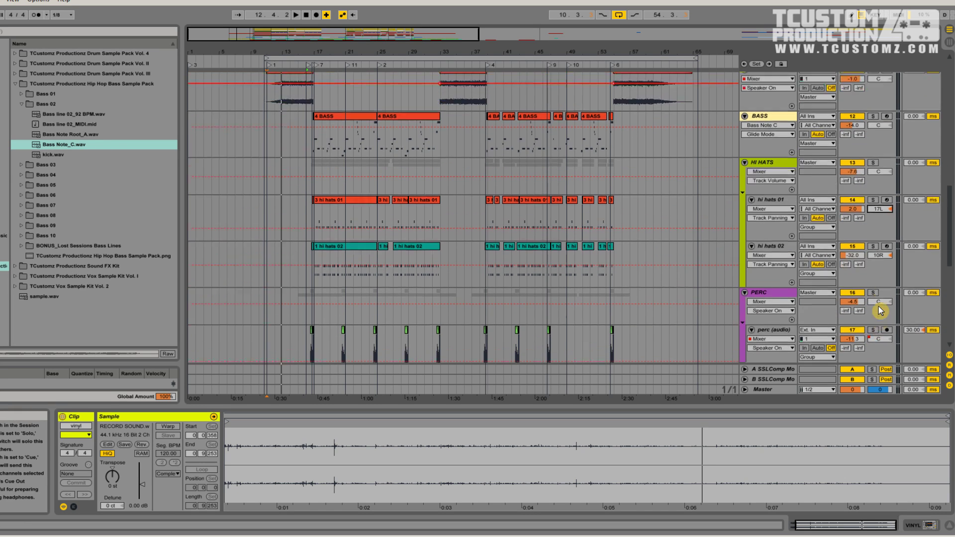